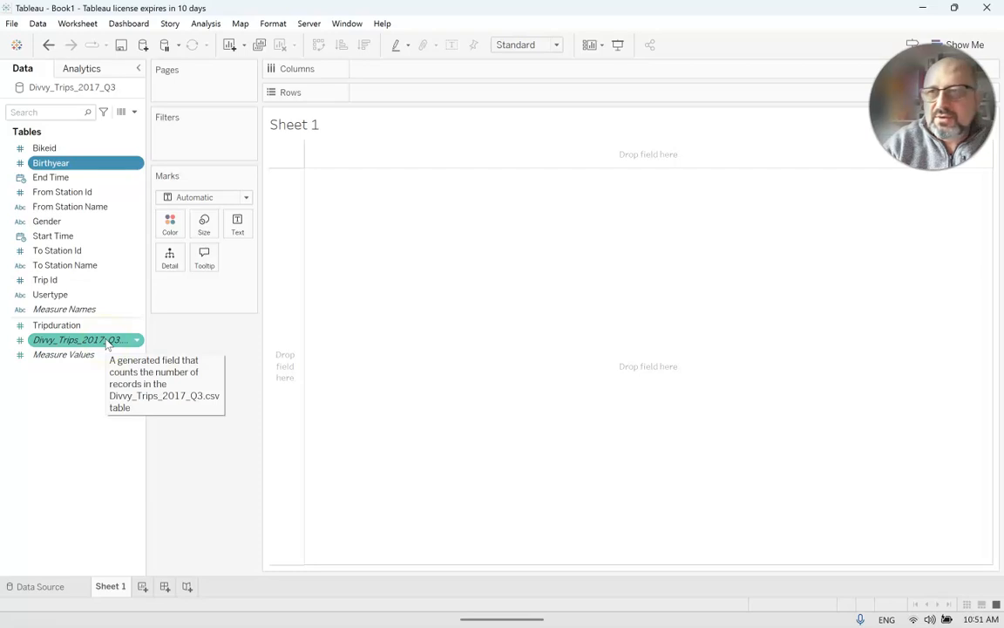
# Create a calculated field named "# of Trips" with the formula COUNTD([Trip Id]).
pyautogui.click(135, 112)
pyautogui.click(112, 129)
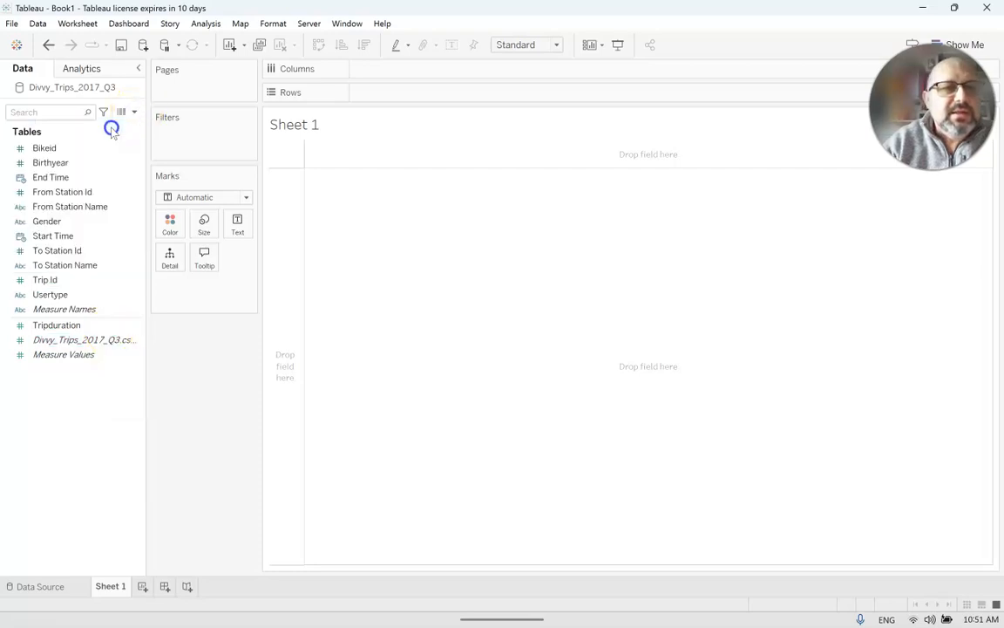
pyautogui.write('#')
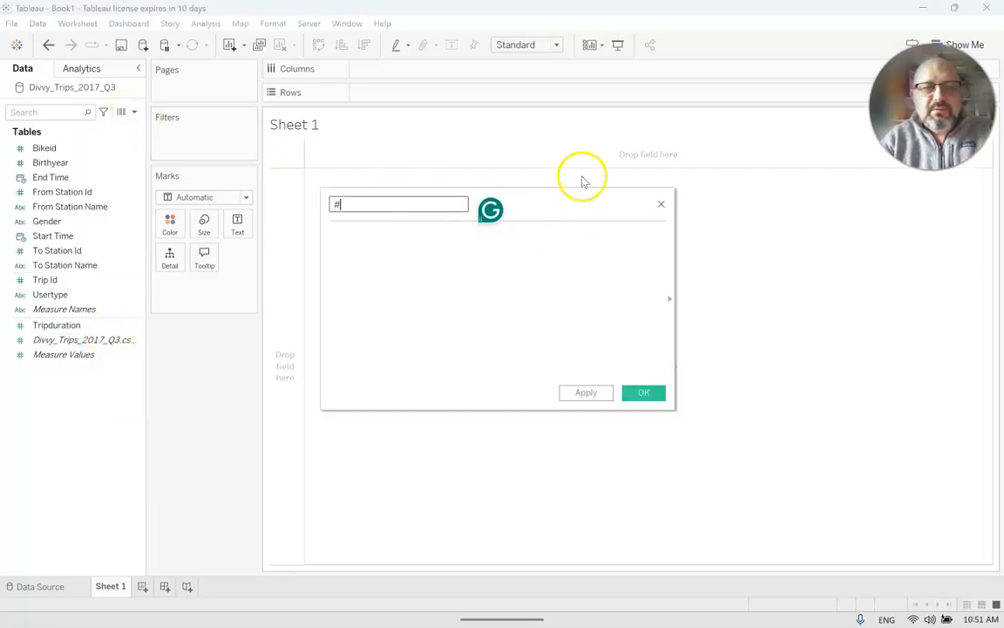
pyautogui.write(' of Trips')
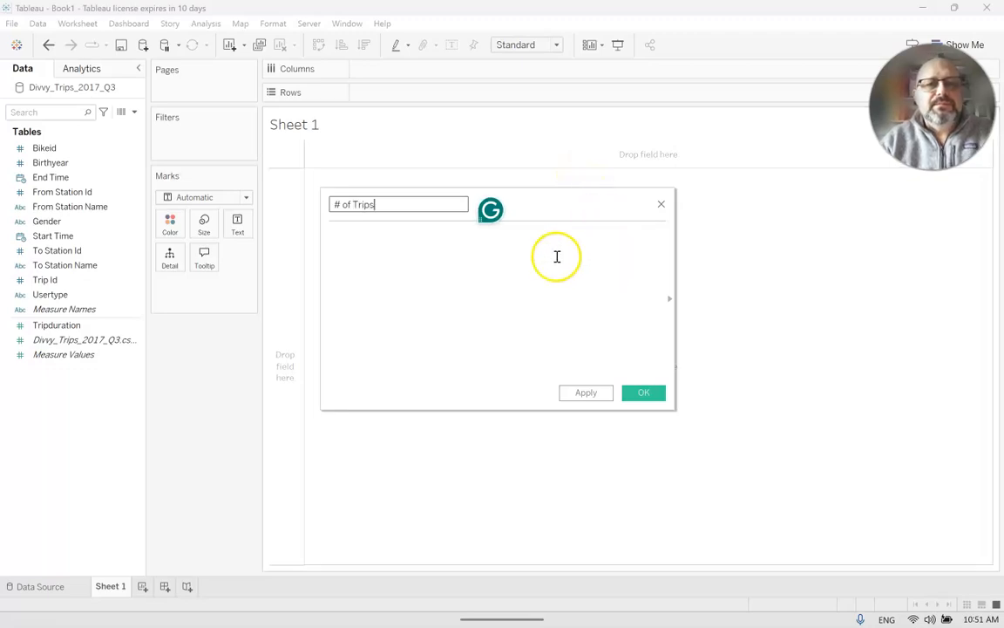
pyautogui.click(405, 229)
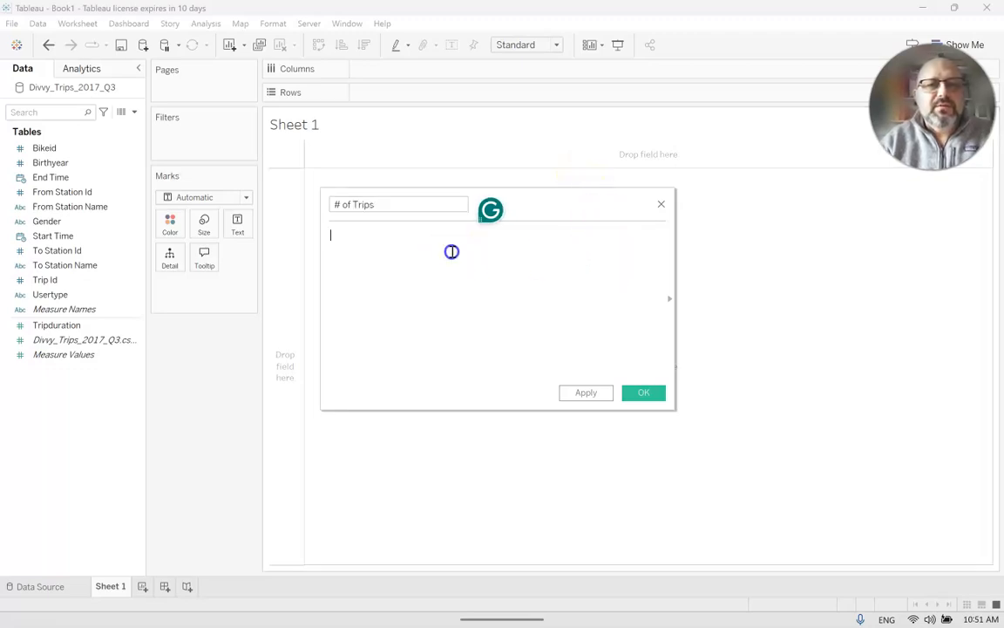
pyautogui.write('COun')
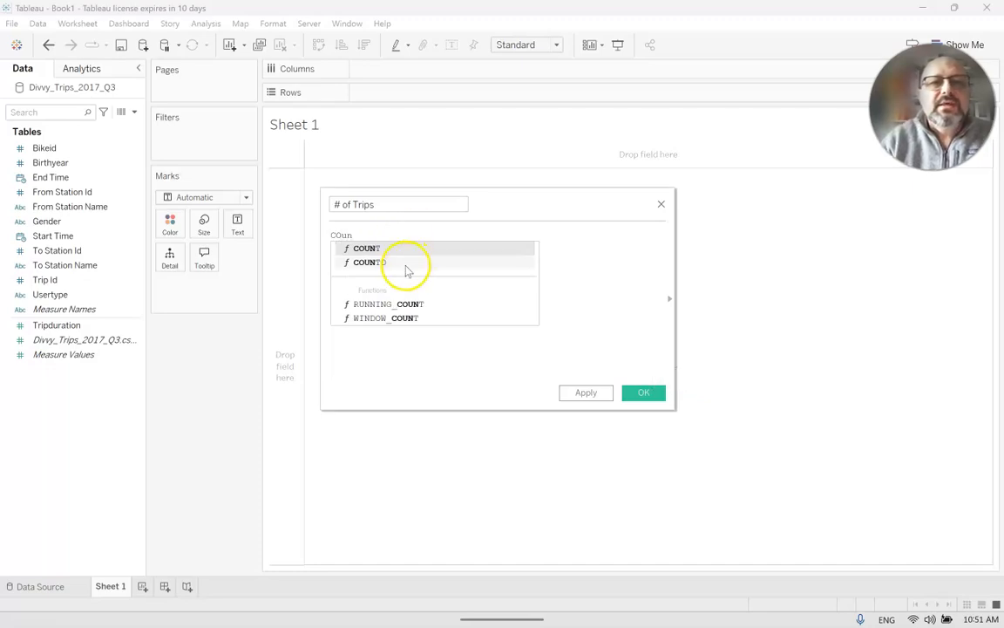
pyautogui.click(400, 265)
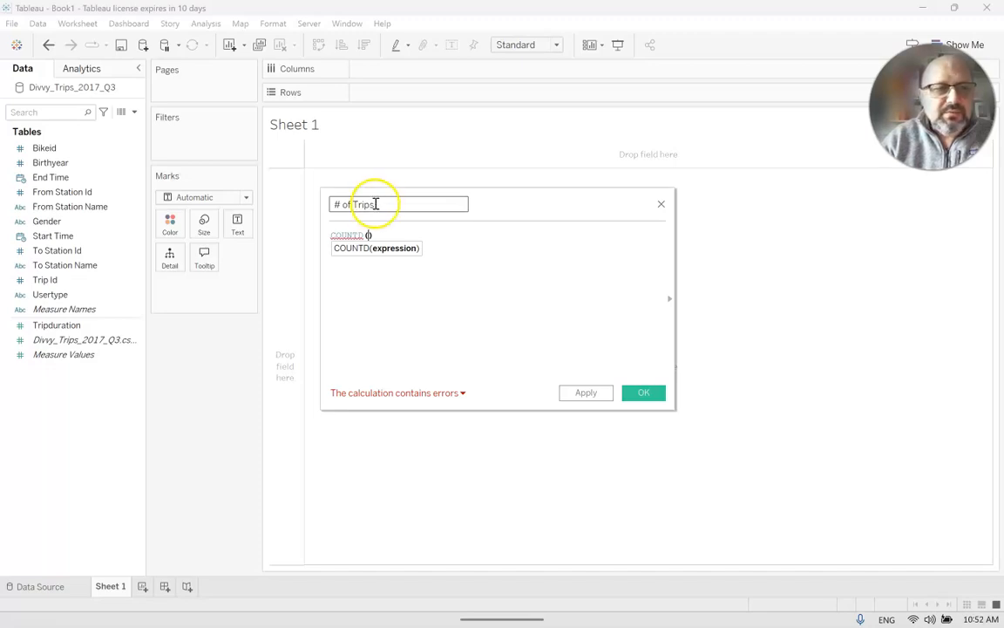
pyautogui.moveTo(87, 279); pyautogui.dragTo(371, 252)
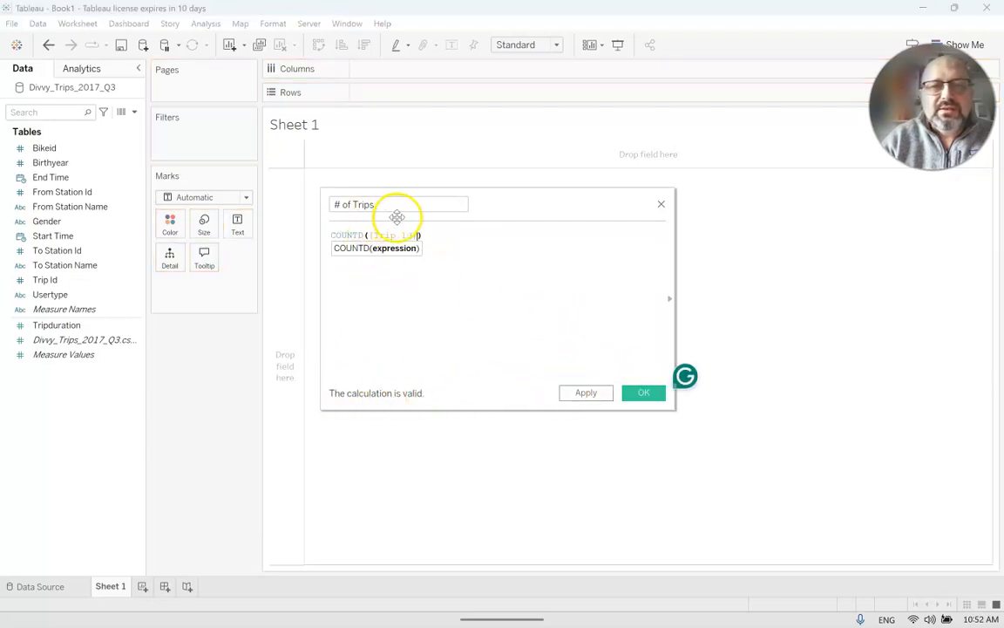
pyautogui.click(626, 392)
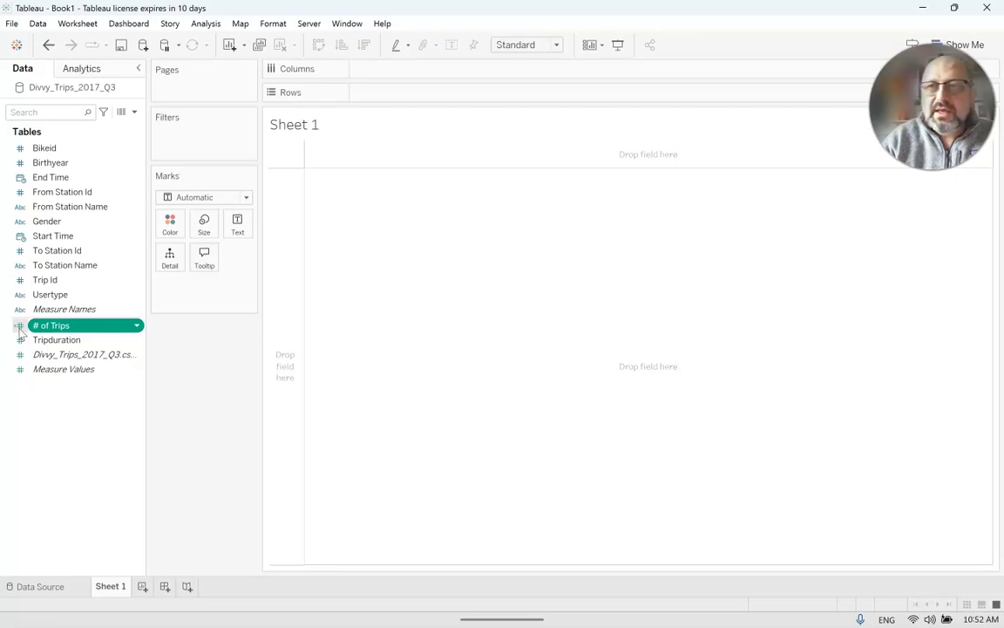
pyautogui.click(20, 327)
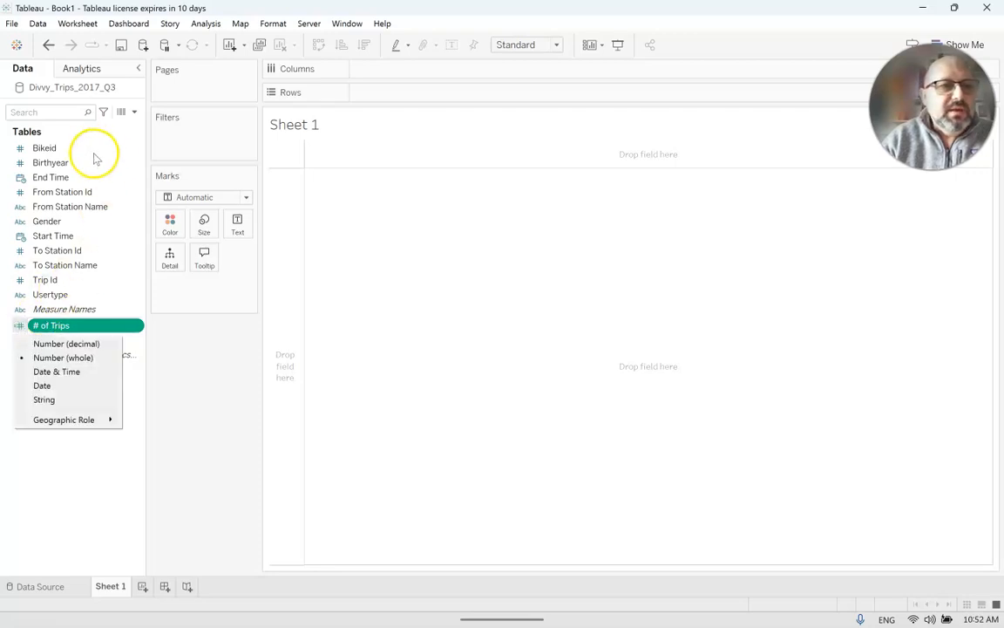
# Create a custom date from Start Time with Days detail as a date part.
pyautogui.click(77, 237)
pyautogui.rightClick(136, 236)
pyautogui.moveTo(165, 316)
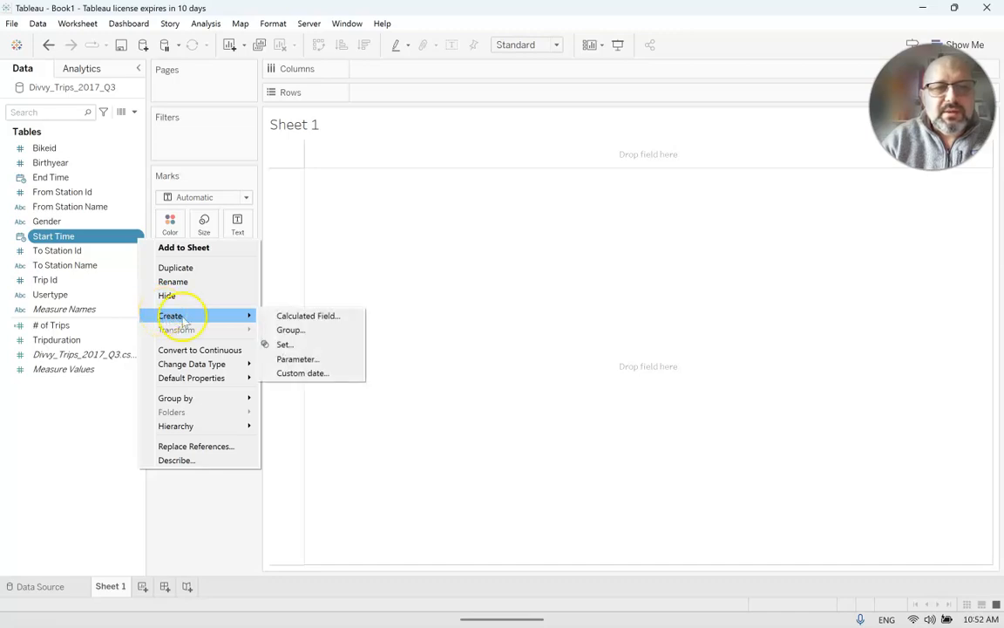
pyautogui.click(323, 374)
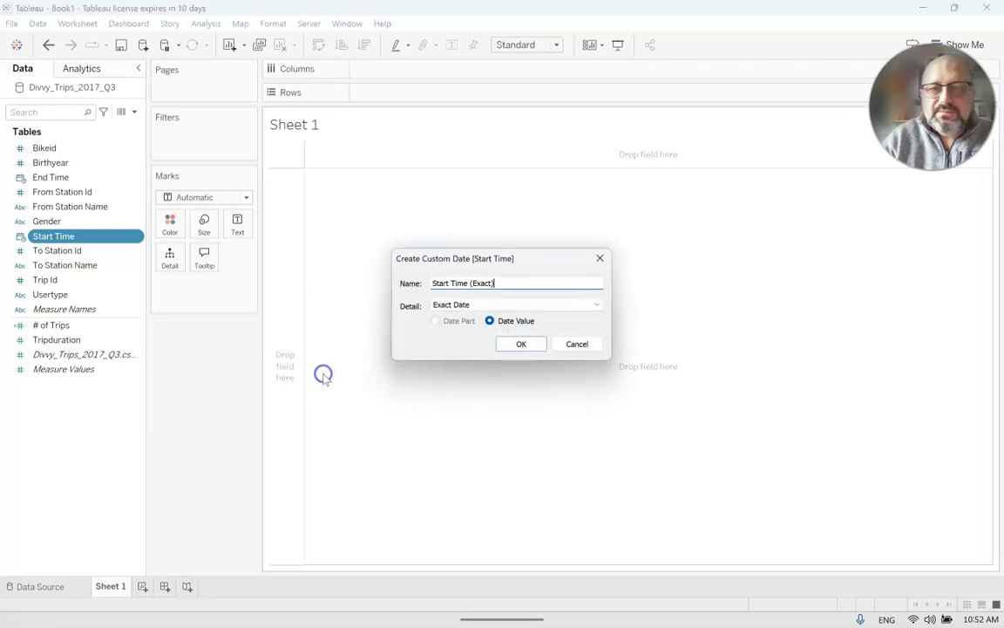
pyautogui.click(517, 309)
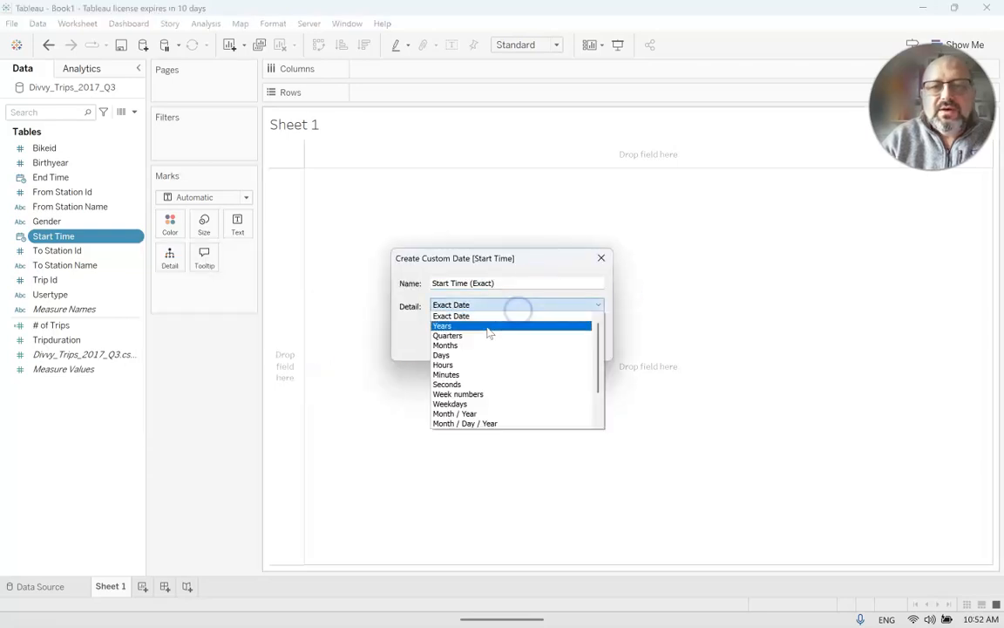
pyautogui.click(471, 354)
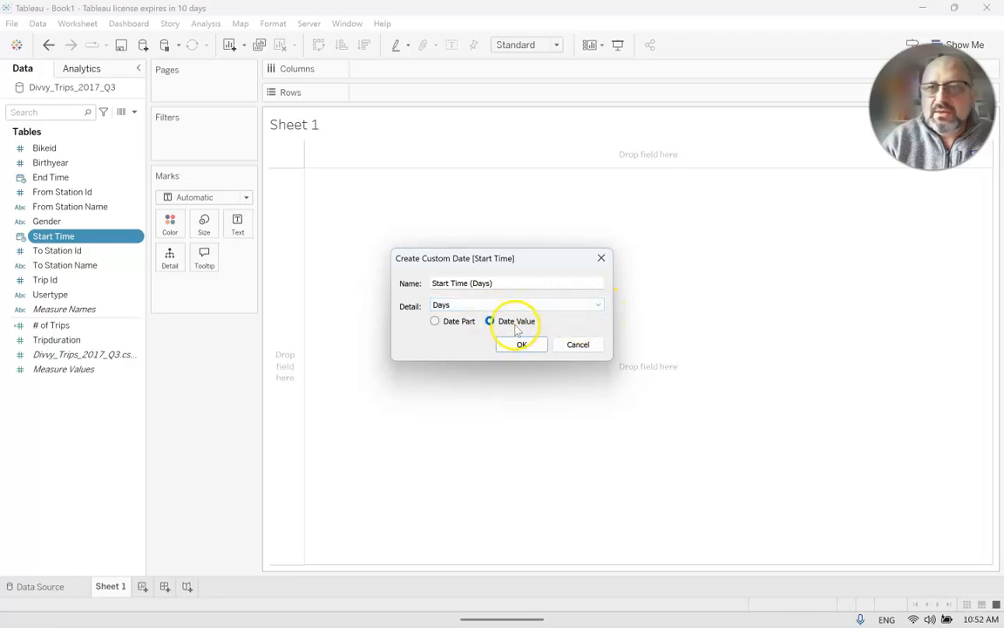
pyautogui.click(438, 321)
pyautogui.click(521, 343)
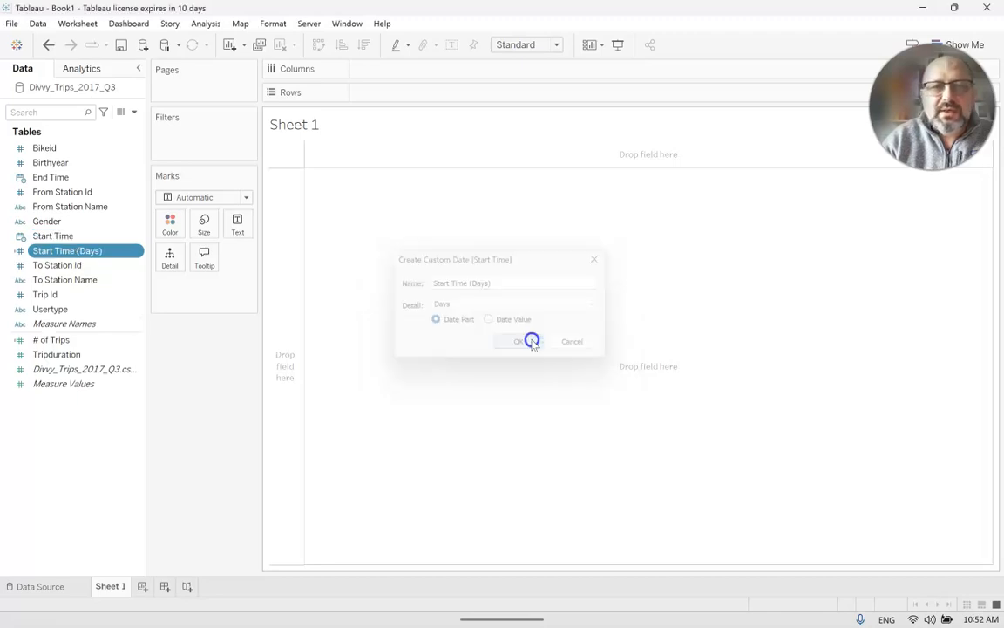
# Try the date-part Start Time (Days) field on Rows, look through its values, and undo back to before the custom date.
pyautogui.moveTo(75, 258); pyautogui.dragTo(416, 93)
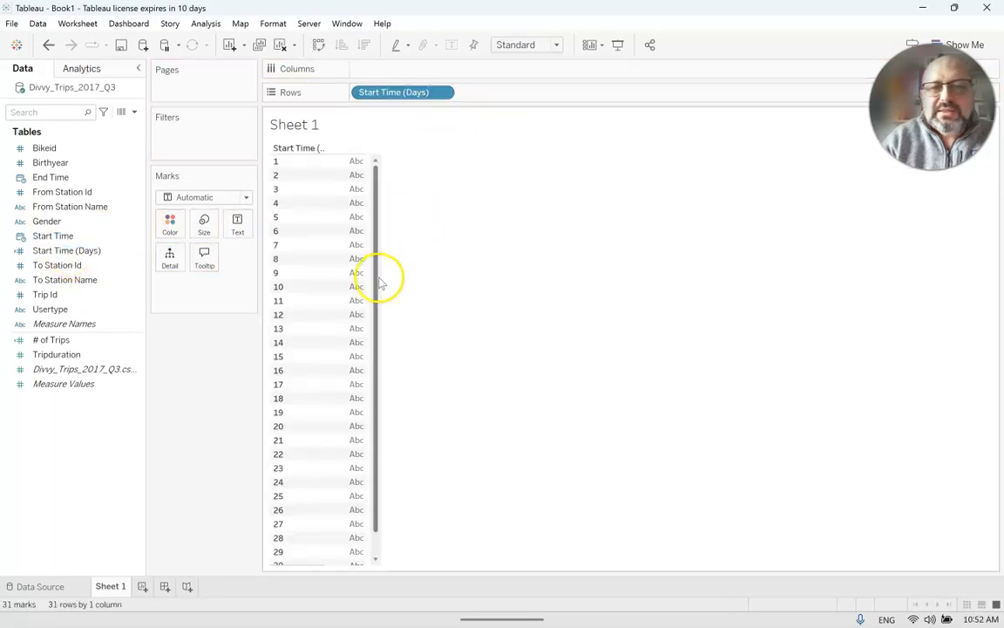
pyautogui.moveTo(380, 281); pyautogui.dragTo(380, 303)
pyautogui.moveTo(367, 423); pyautogui.dragTo(380, 198)
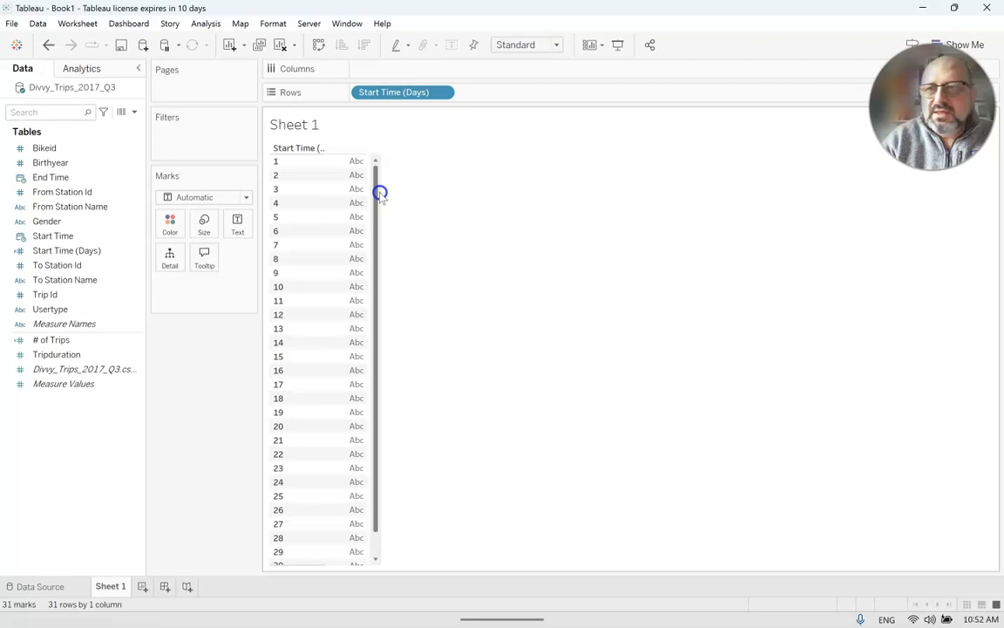
pyautogui.moveTo(340, 501)
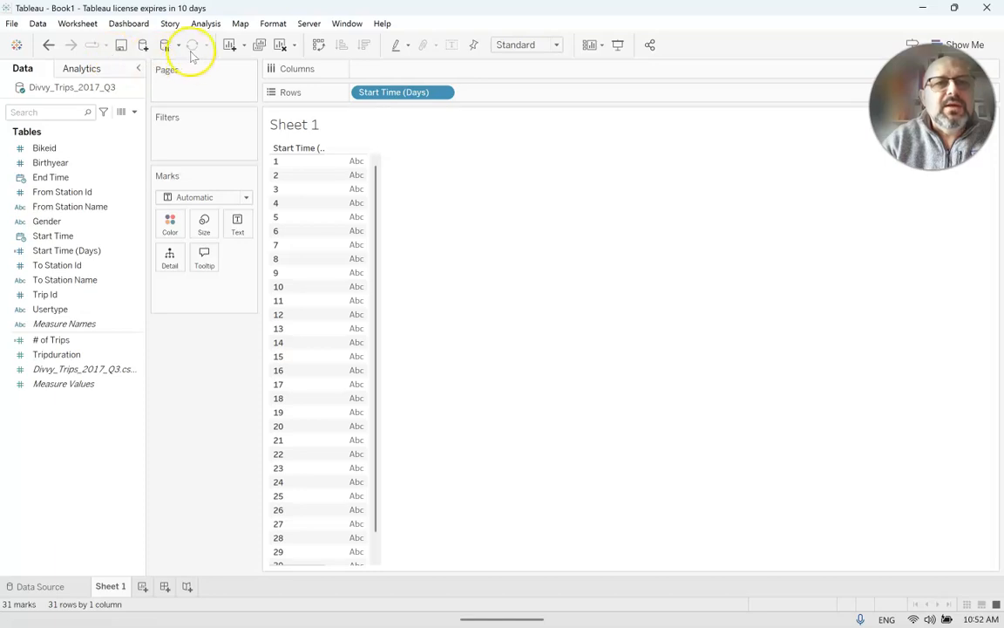
pyautogui.click(43, 45)
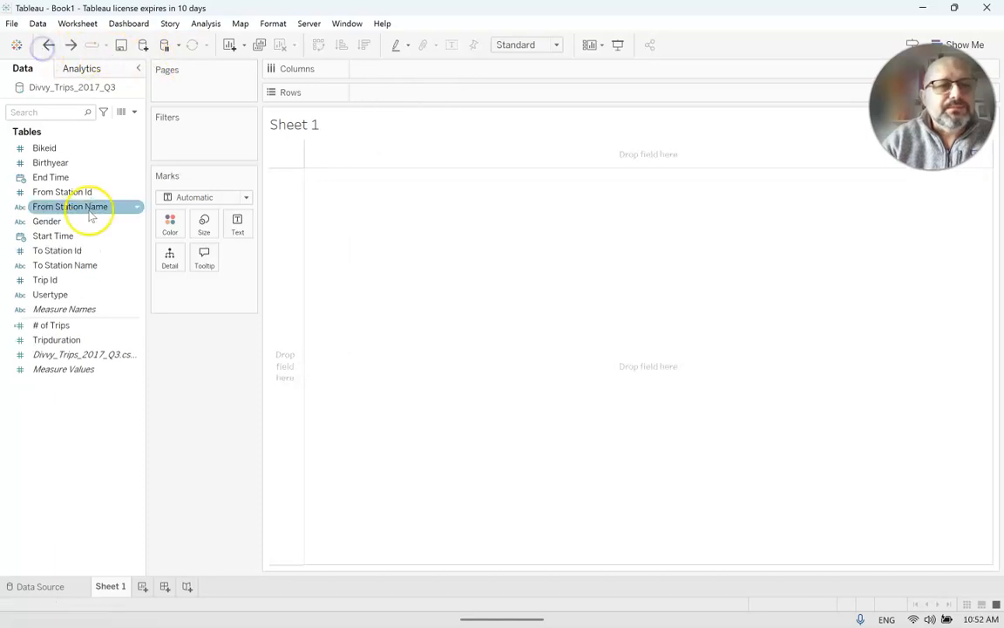
# Create a custom date from Start Time with Days detail as a date value.
pyautogui.rightClick(130, 237)
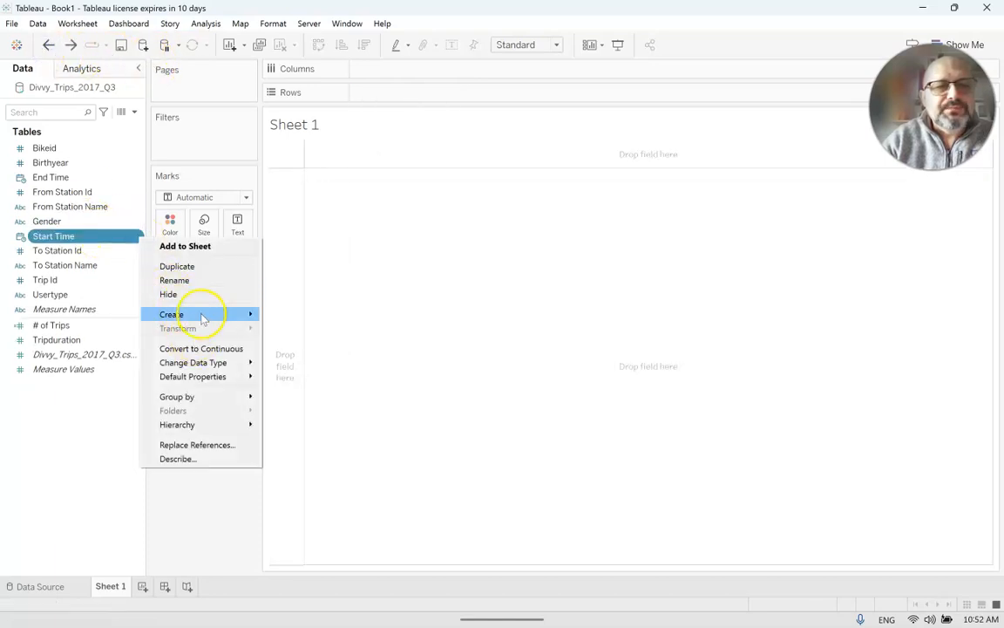
pyautogui.click(187, 313)
pyautogui.click(305, 369)
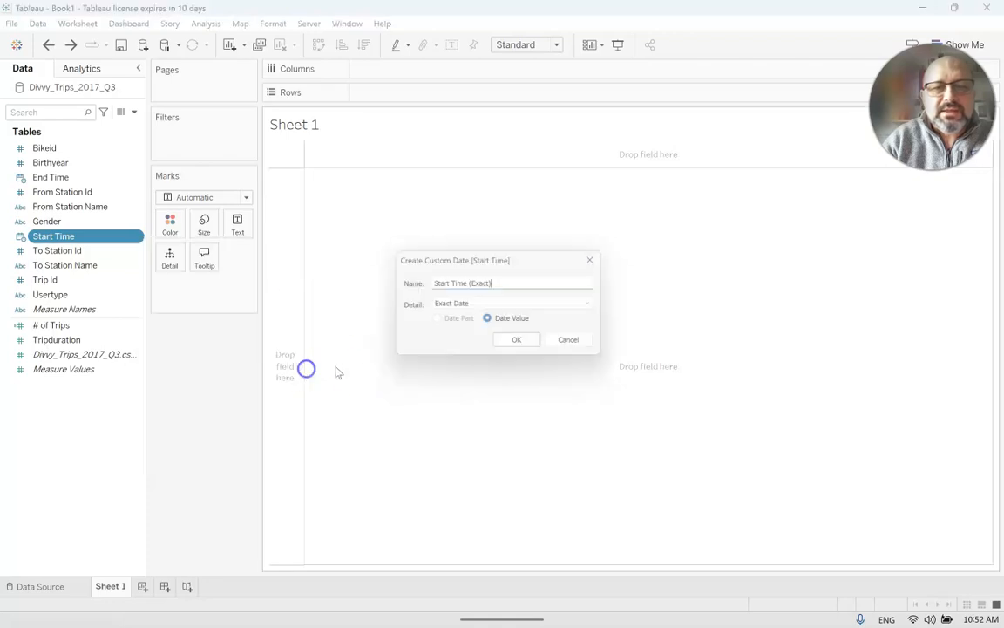
pyautogui.click(511, 303)
pyautogui.click(453, 356)
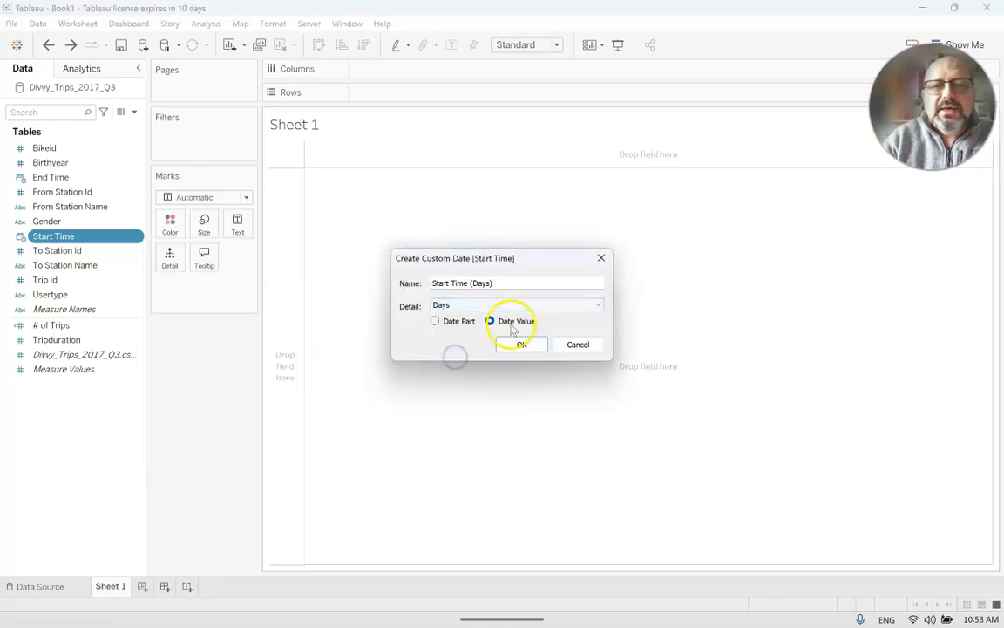
pyautogui.click(524, 345)
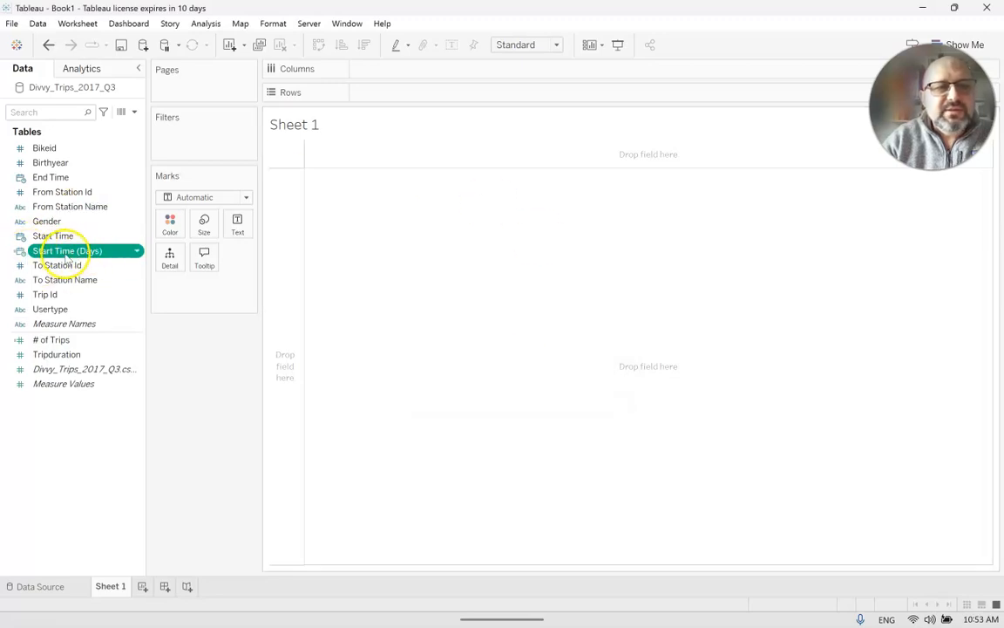
# Try the continuous Start Time (Days) field on Rows, then undo the placement.
pyautogui.moveTo(71, 254); pyautogui.dragTo(422, 96)
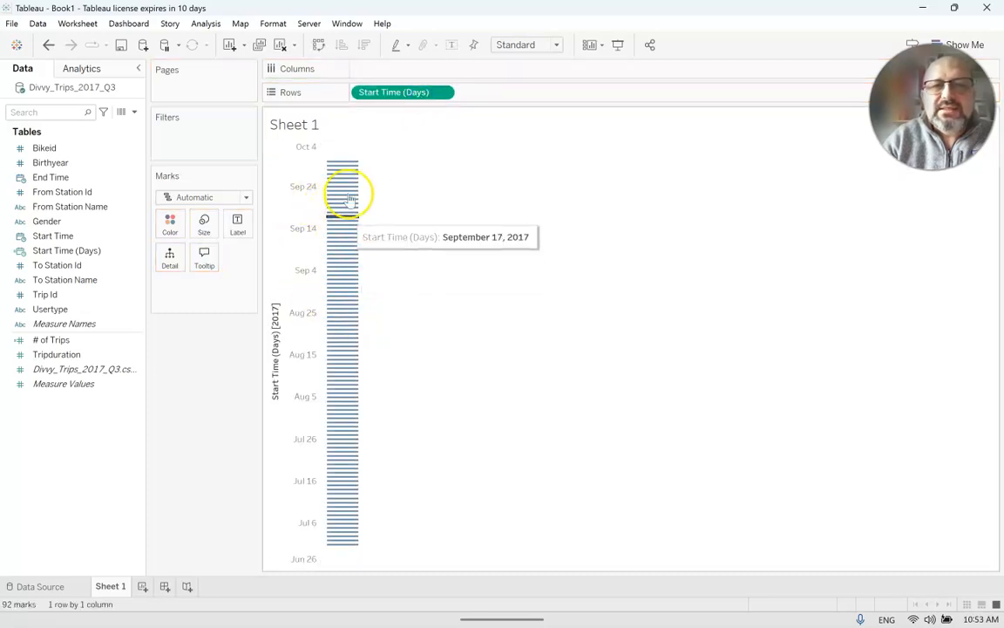
pyautogui.click(48, 45)
# Convert Start Time (Days) to discrete and place it on Rows.
pyautogui.rightClick(139, 251)
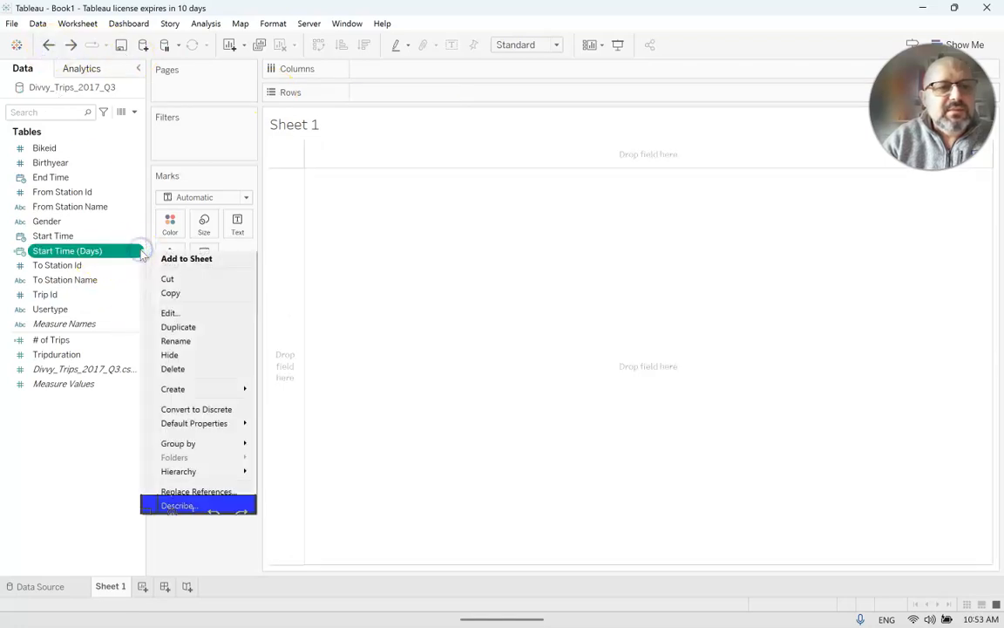
pyautogui.click(201, 409)
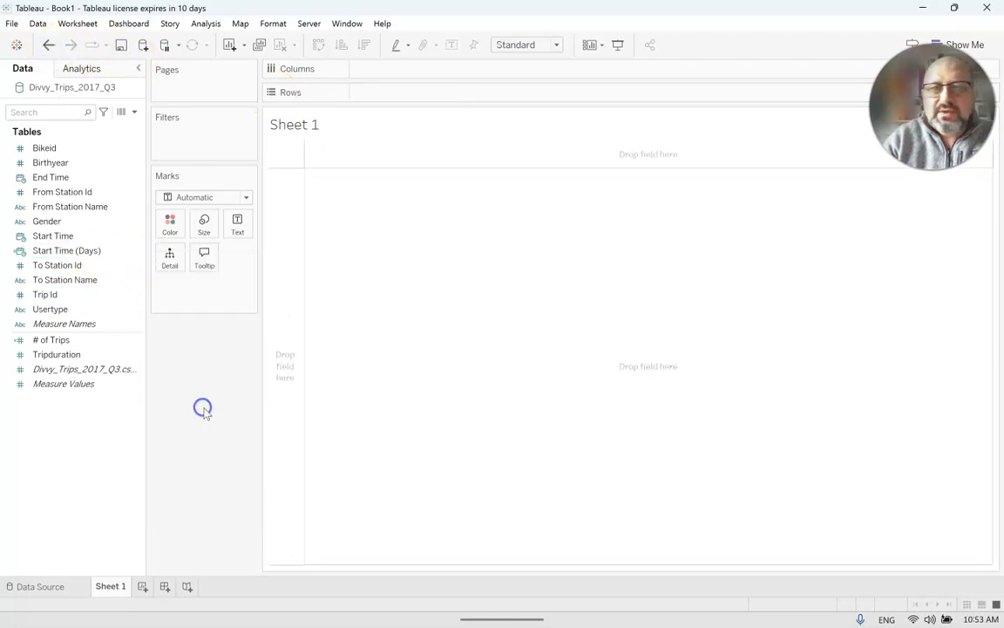
pyautogui.moveTo(42, 250); pyautogui.dragTo(390, 94)
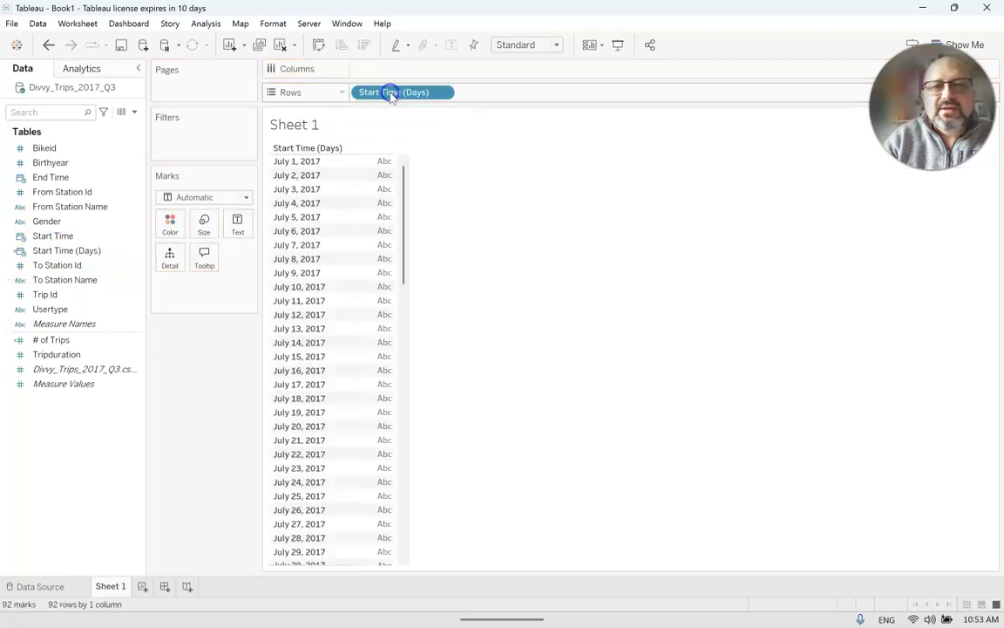
pyautogui.moveTo(407, 258); pyautogui.dragTo(380, 235)
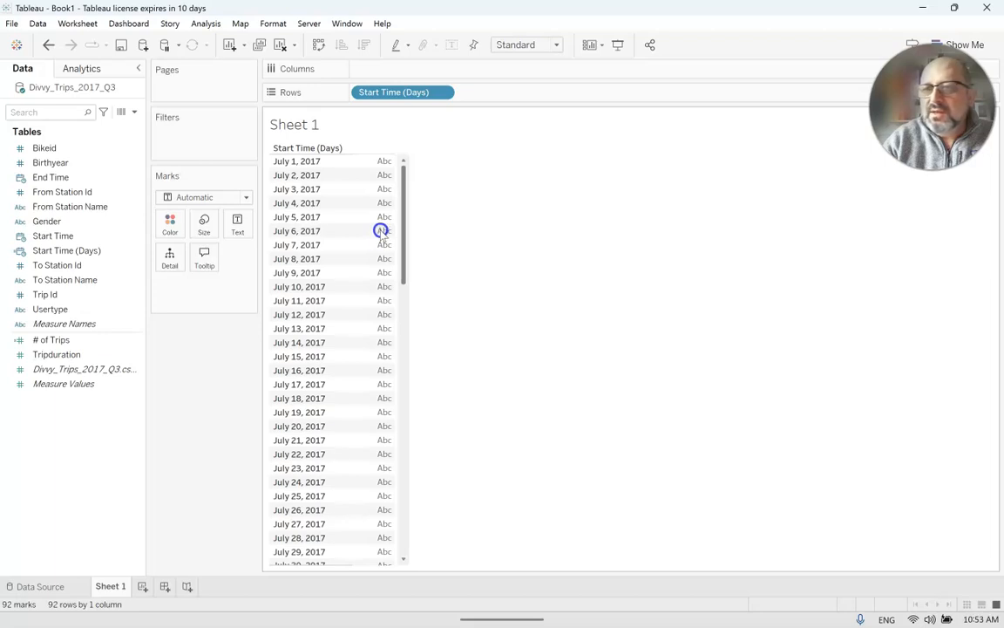
# Add # of Trips to Columns and set the mark type to Bar.
pyautogui.moveTo(54, 342); pyautogui.dragTo(383, 71)
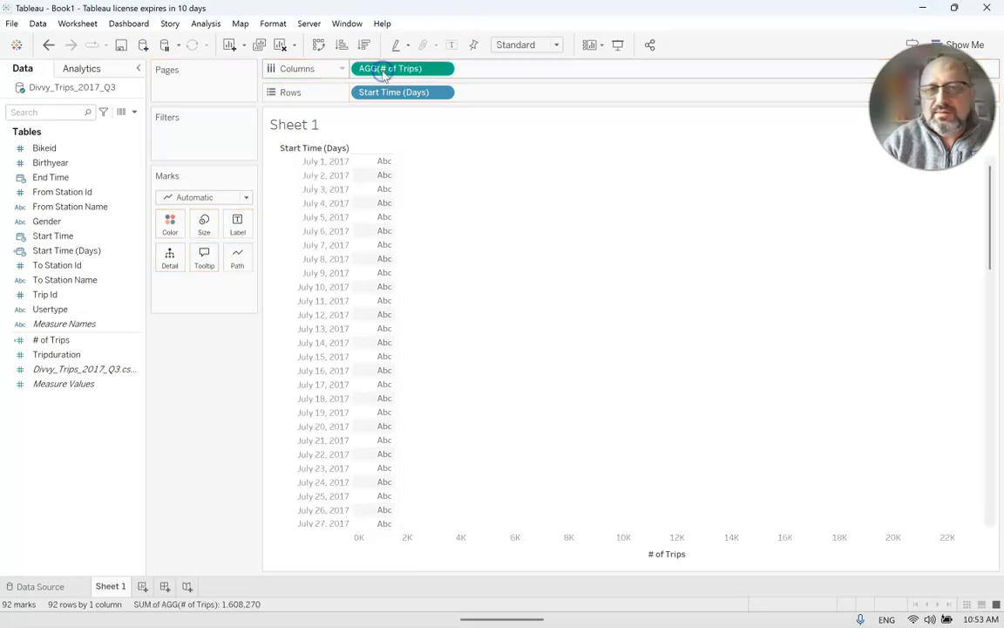
pyautogui.click(247, 197)
pyautogui.click(197, 228)
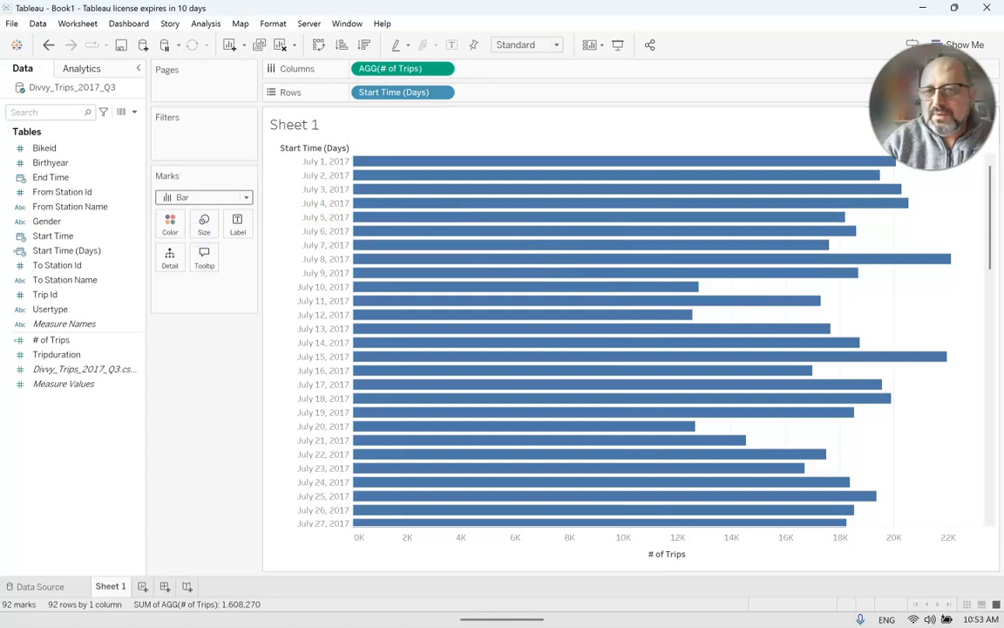
pyautogui.moveTo(988, 231); pyautogui.dragTo(987, 174)
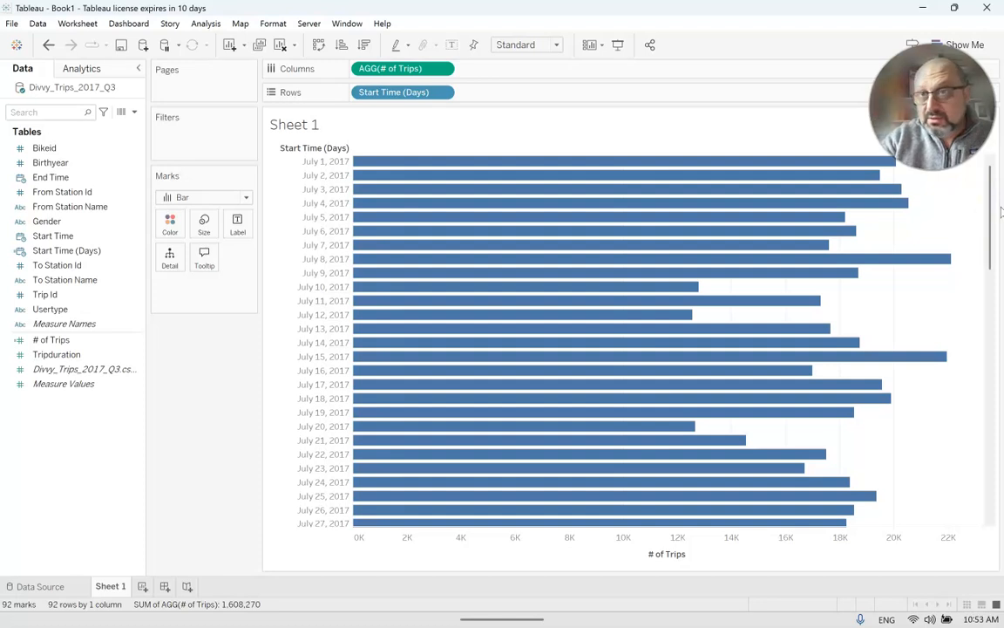
pyautogui.moveTo(758, 206)
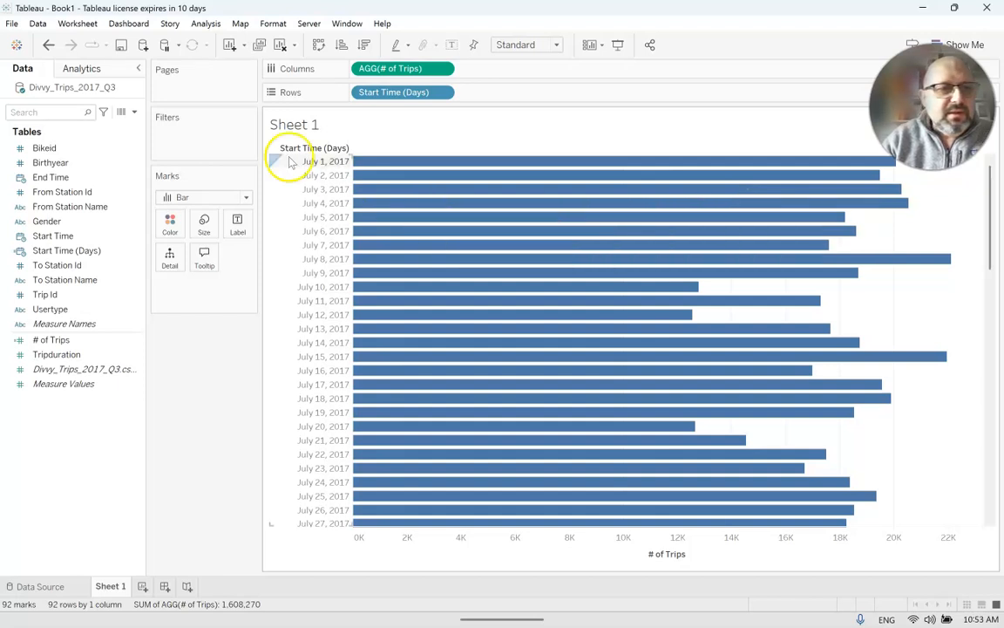
# Create a calculated field named row_num_days with the formula INDEX().
pyautogui.click(133, 111)
pyautogui.click(107, 128)
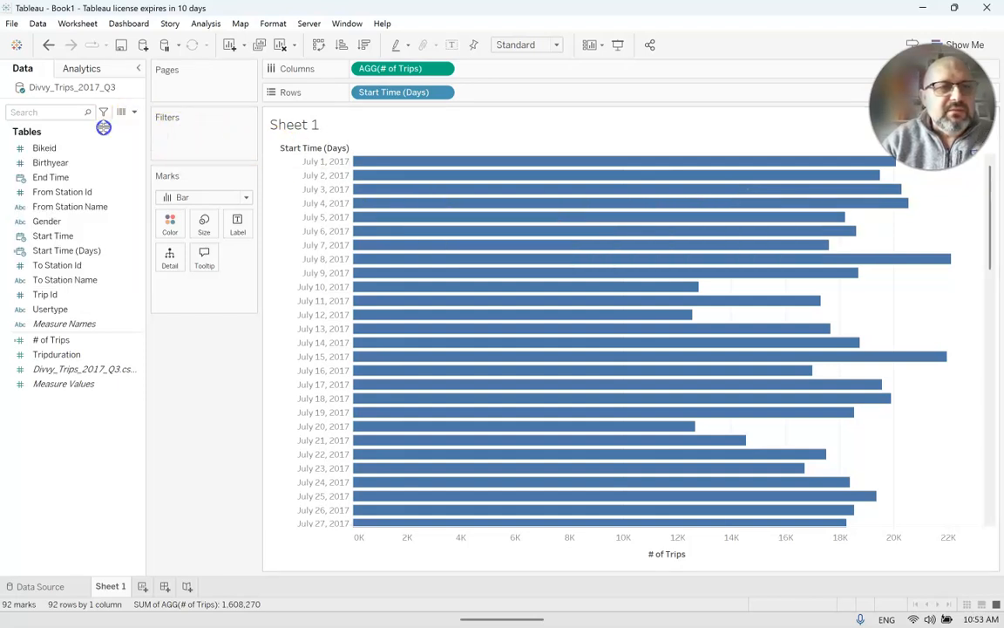
pyautogui.write('row_num_days')
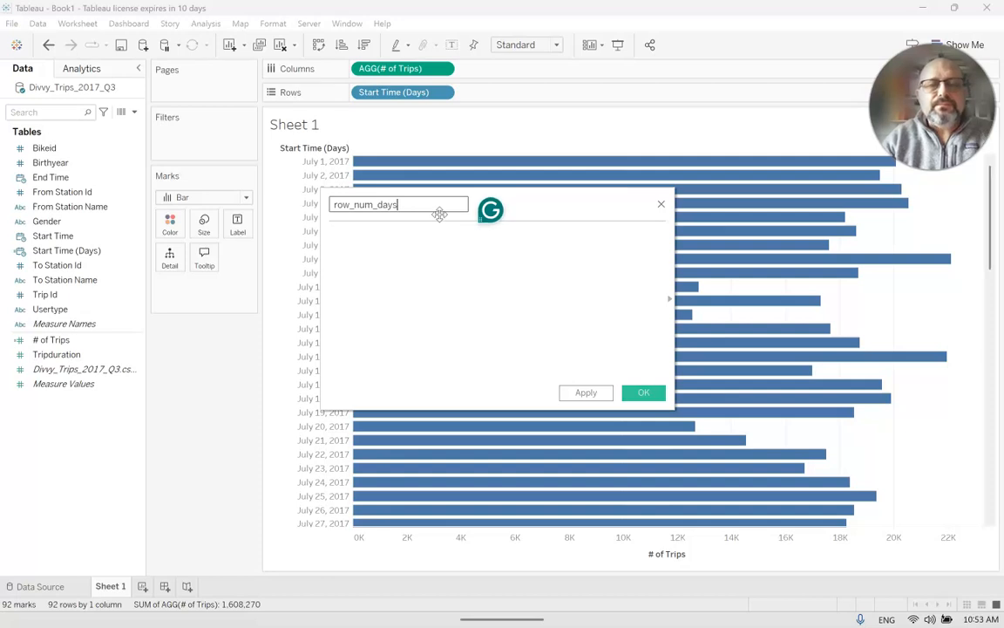
pyautogui.click(442, 281)
pyautogui.write('INd')
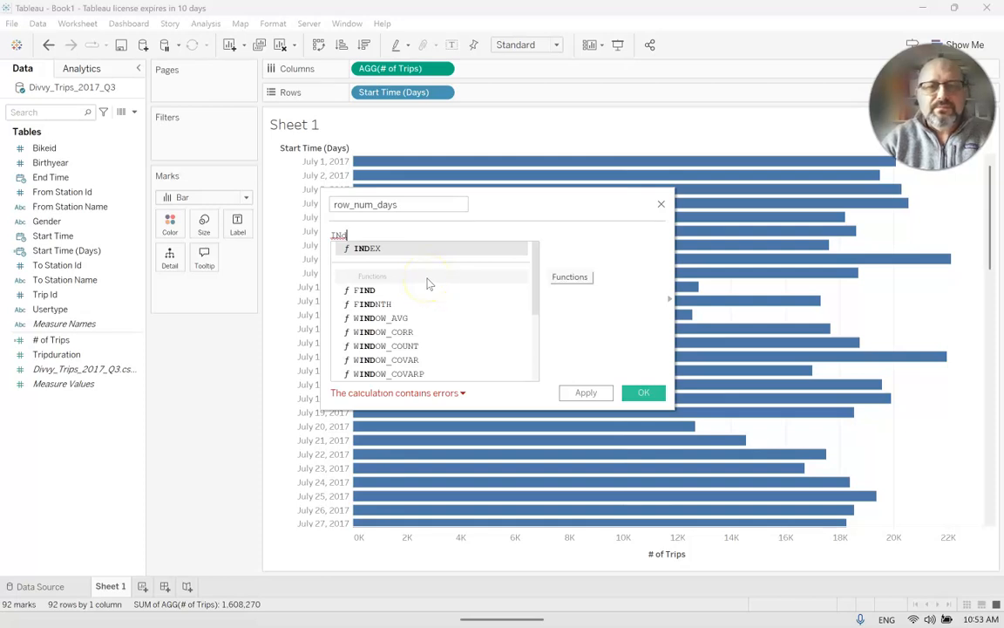
pyautogui.click(422, 235)
pyautogui.doubleClick(415, 250)
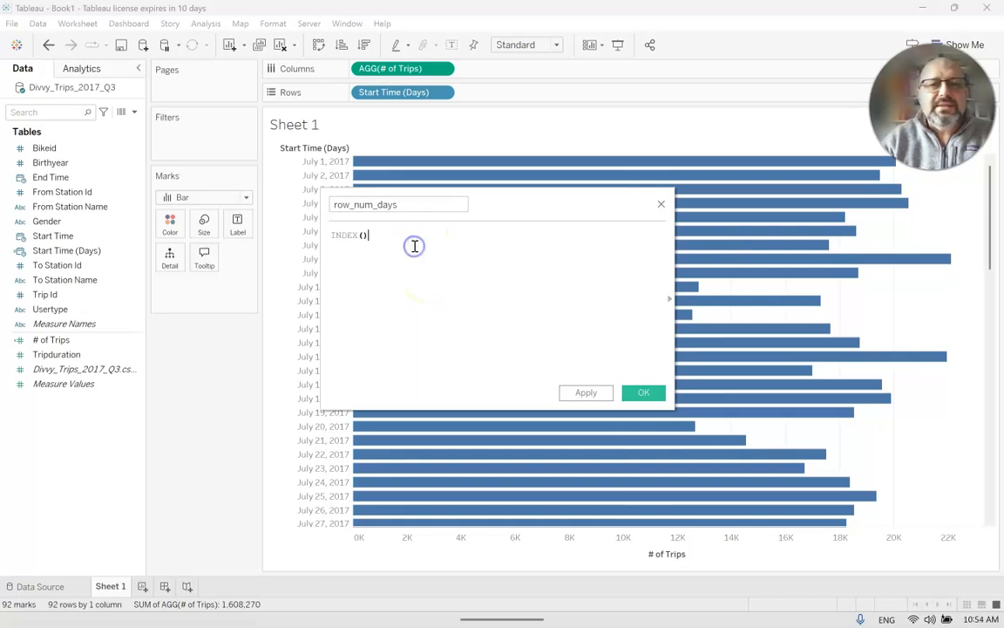
pyautogui.write(')')
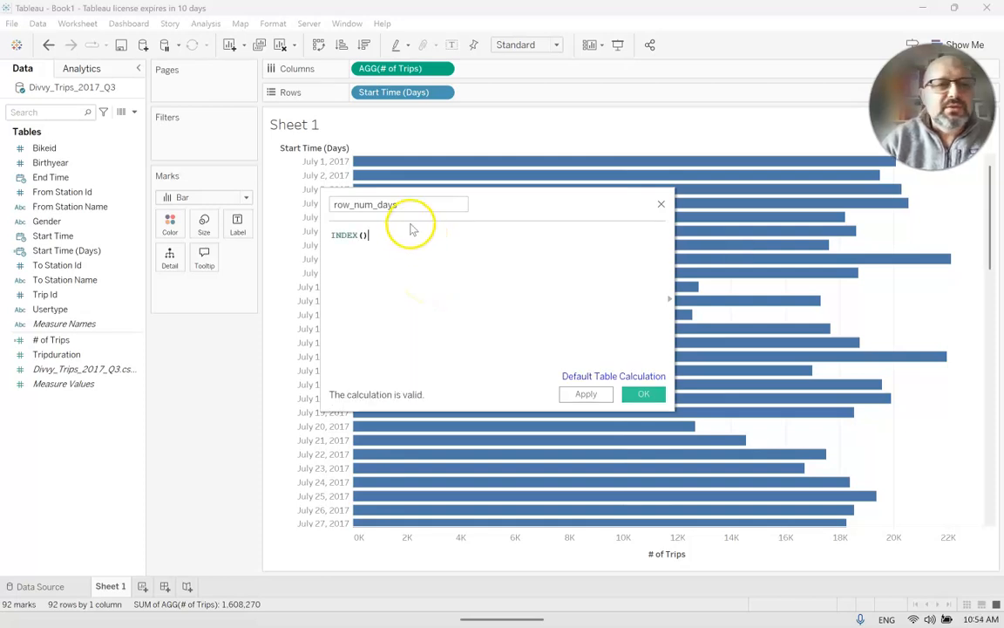
pyautogui.click(642, 395)
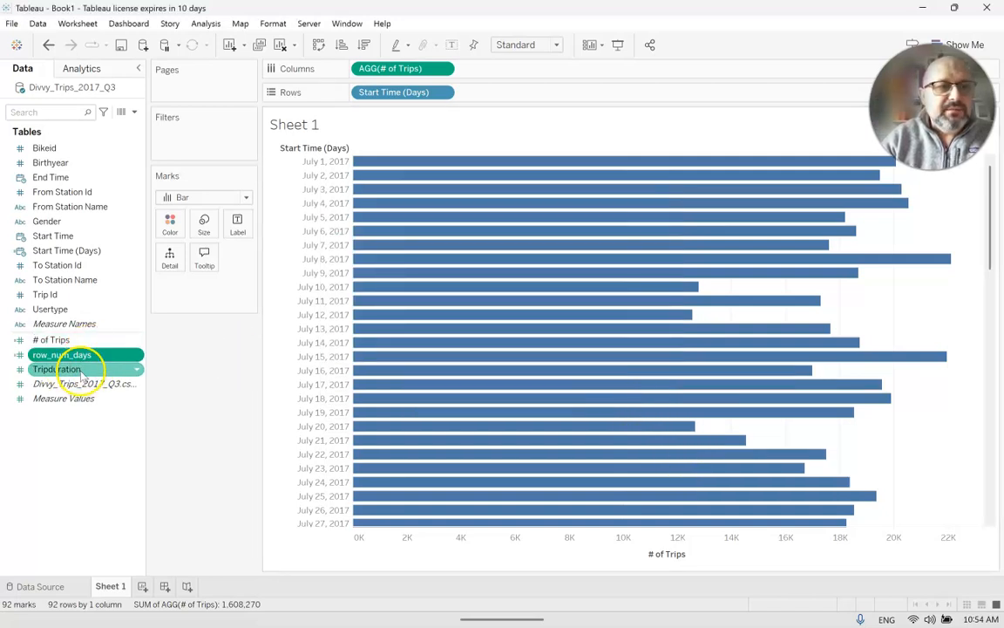
# Convert row_num_days to discrete and place it on Rows ahead of Start Time (Days).
pyautogui.click(138, 356)
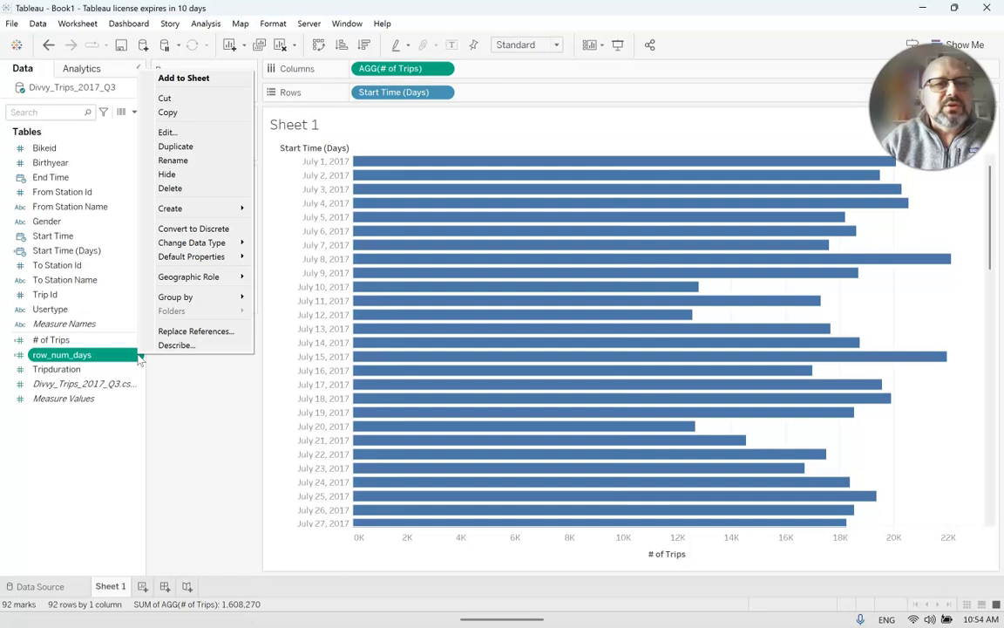
pyautogui.click(218, 228)
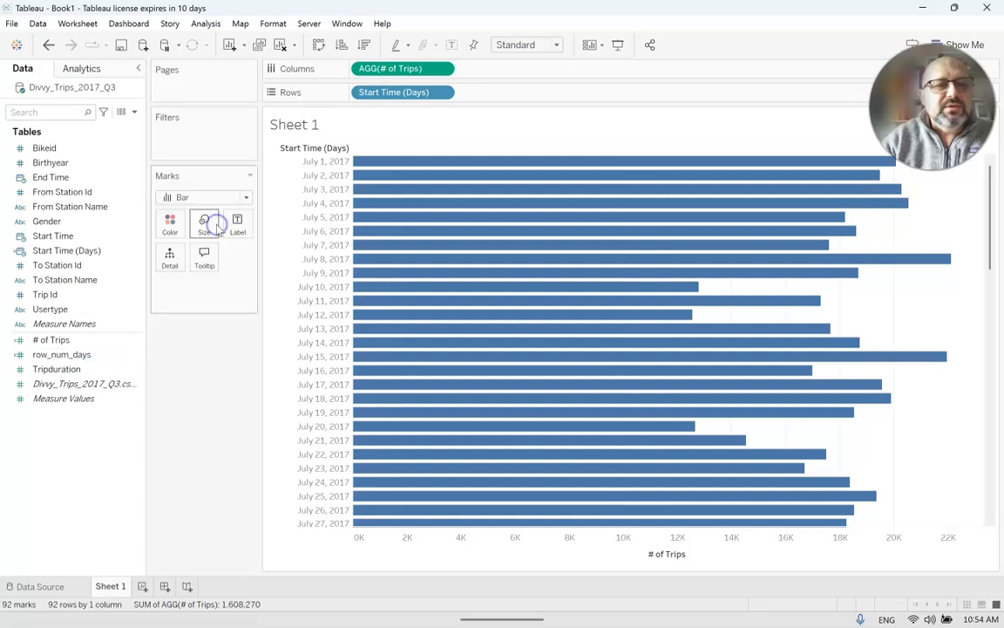
pyautogui.moveTo(70, 357); pyautogui.dragTo(350, 93)
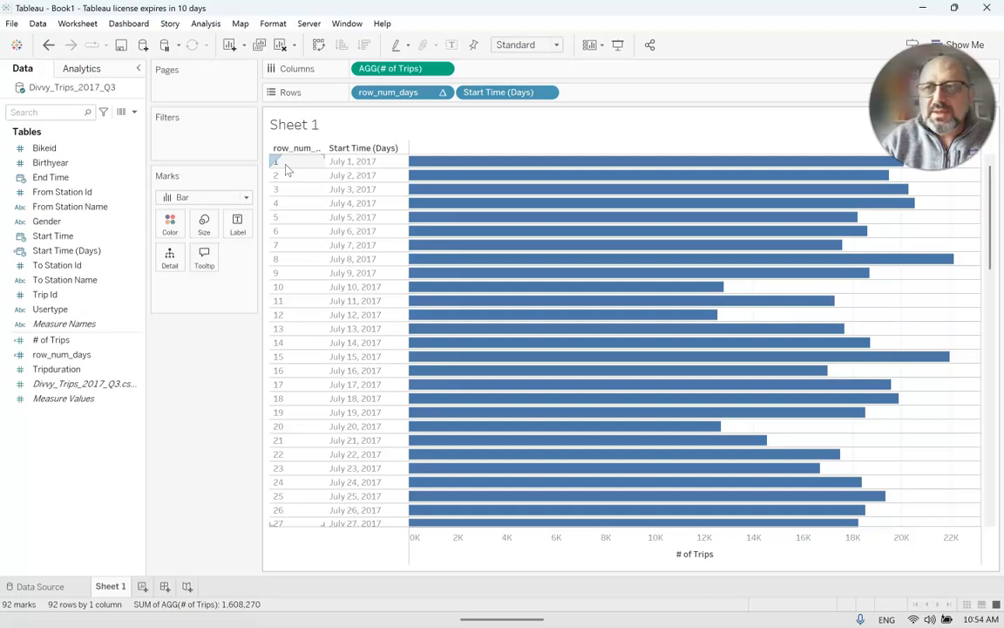
# Set the row_num_days table calculation on Rows to compute using Specific Dimensions with a custom sort order.
pyautogui.click(442, 93)
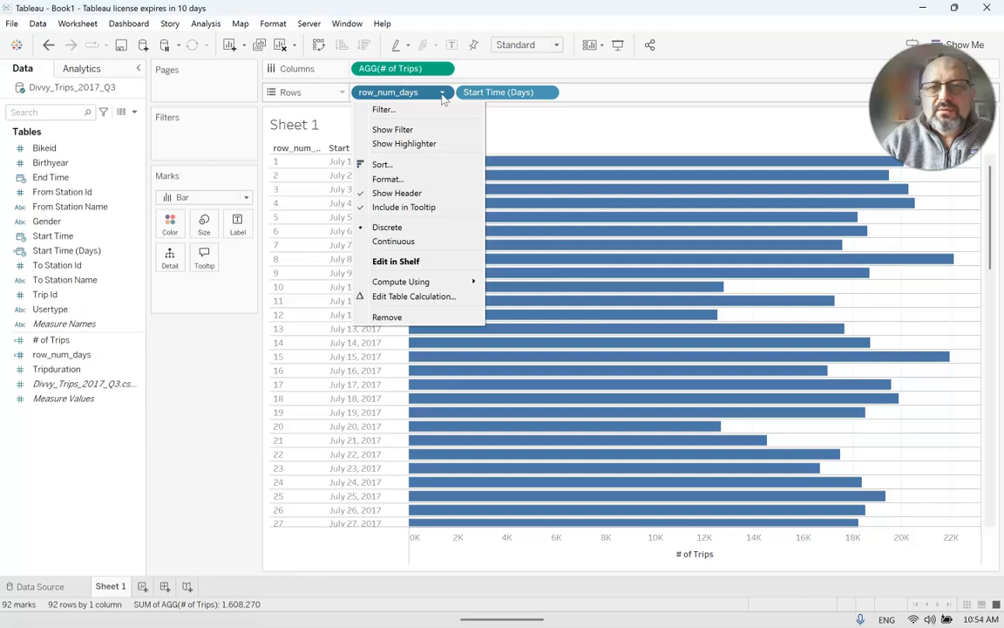
pyautogui.click(443, 109)
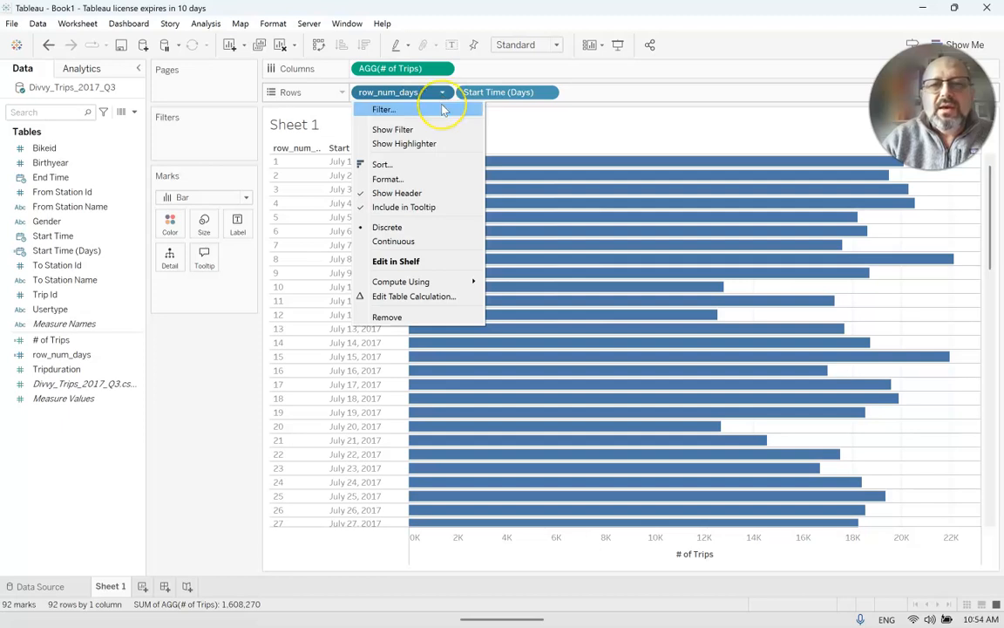
pyautogui.click(444, 297)
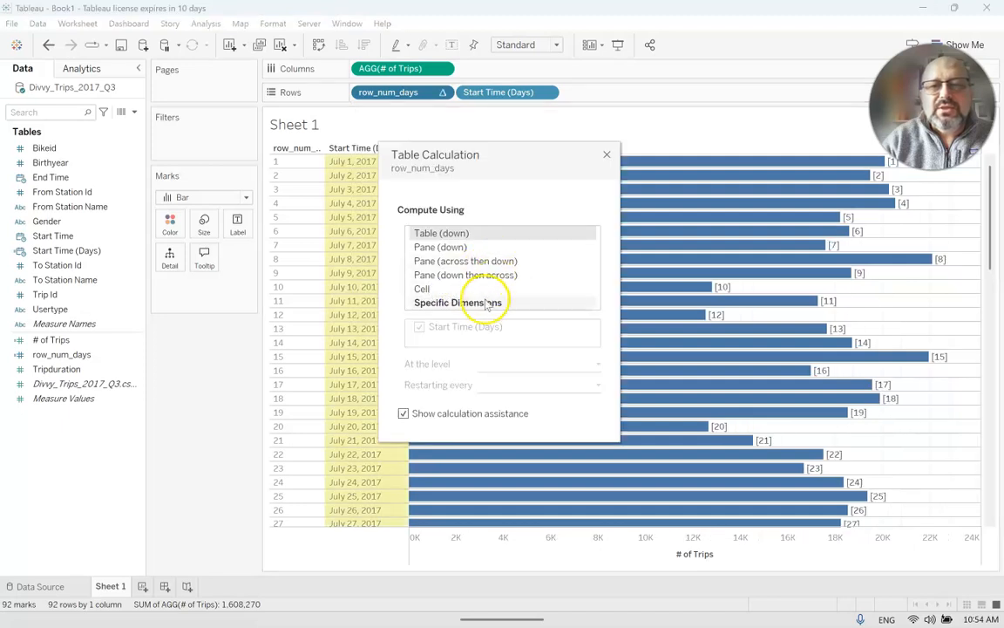
pyautogui.click(480, 304)
pyautogui.click(478, 406)
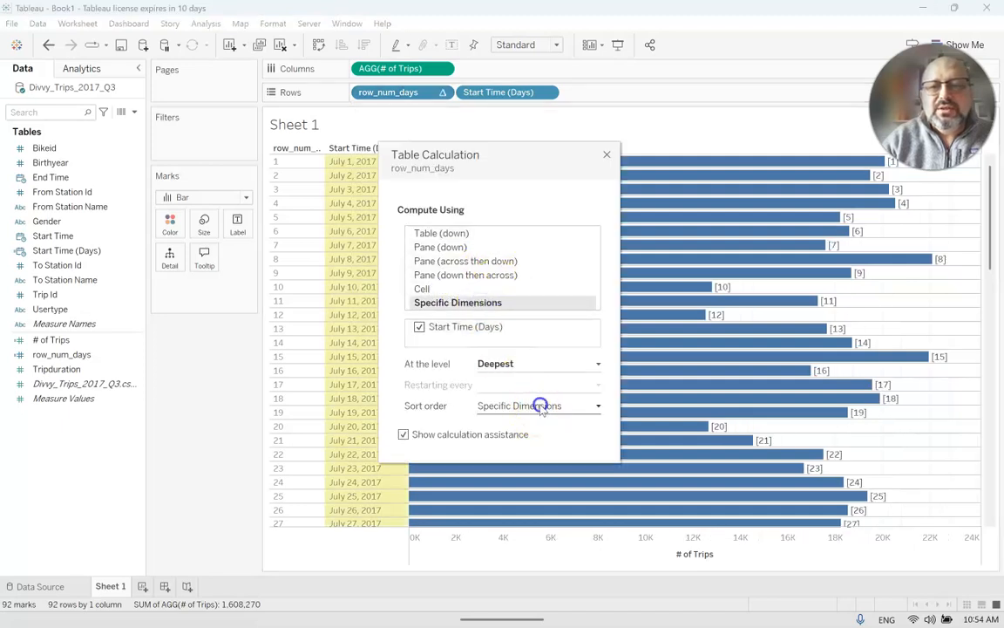
pyautogui.click(595, 428)
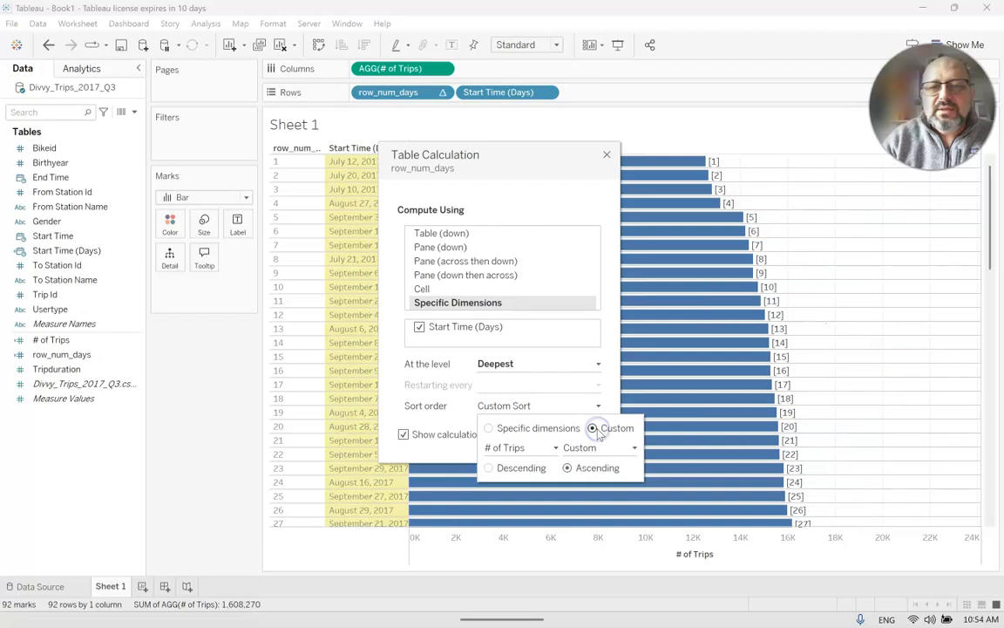
# Set the table calculation's custom sort to Count (Distinct) of Trip Id in descending order and close its settings.
pyautogui.click(541, 454)
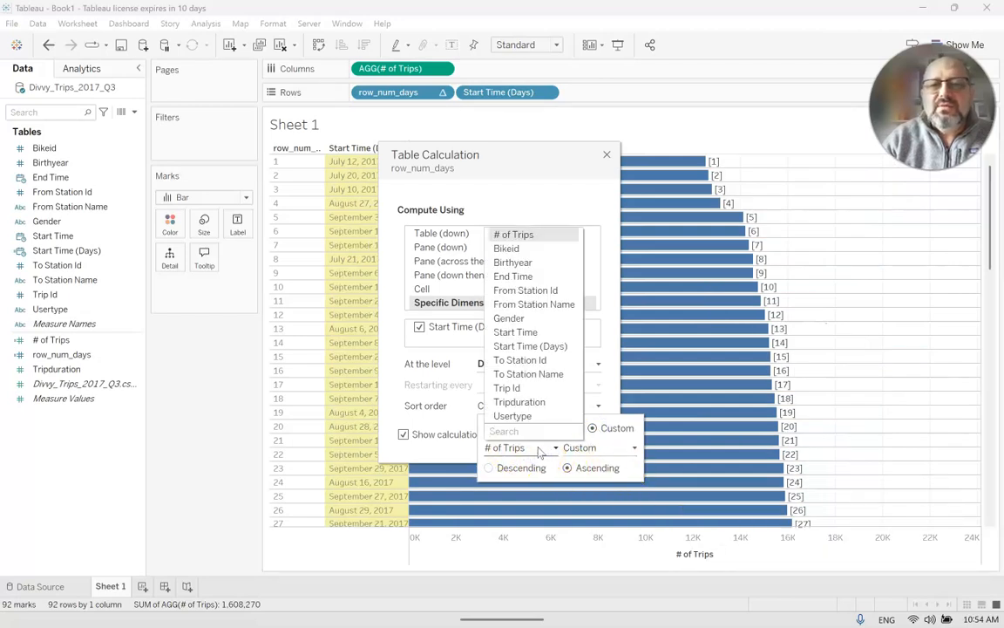
pyautogui.click(538, 387)
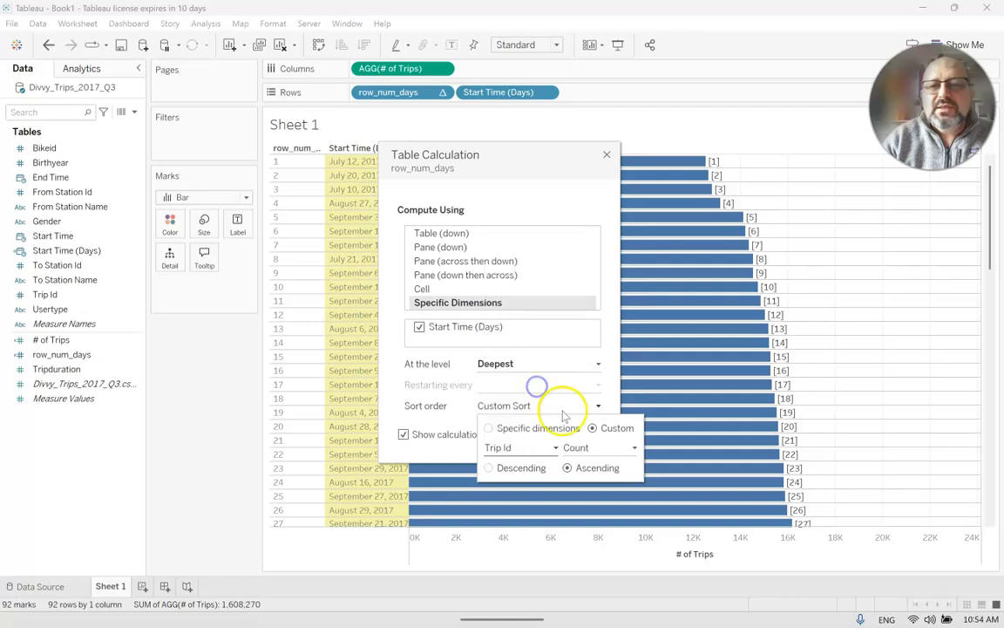
pyautogui.click(621, 448)
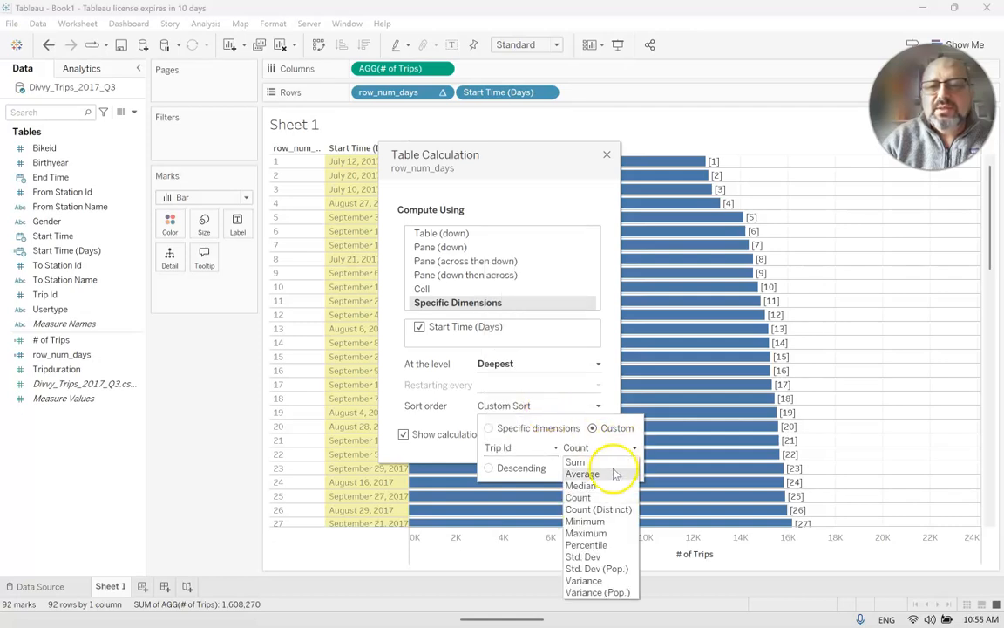
pyautogui.click(604, 509)
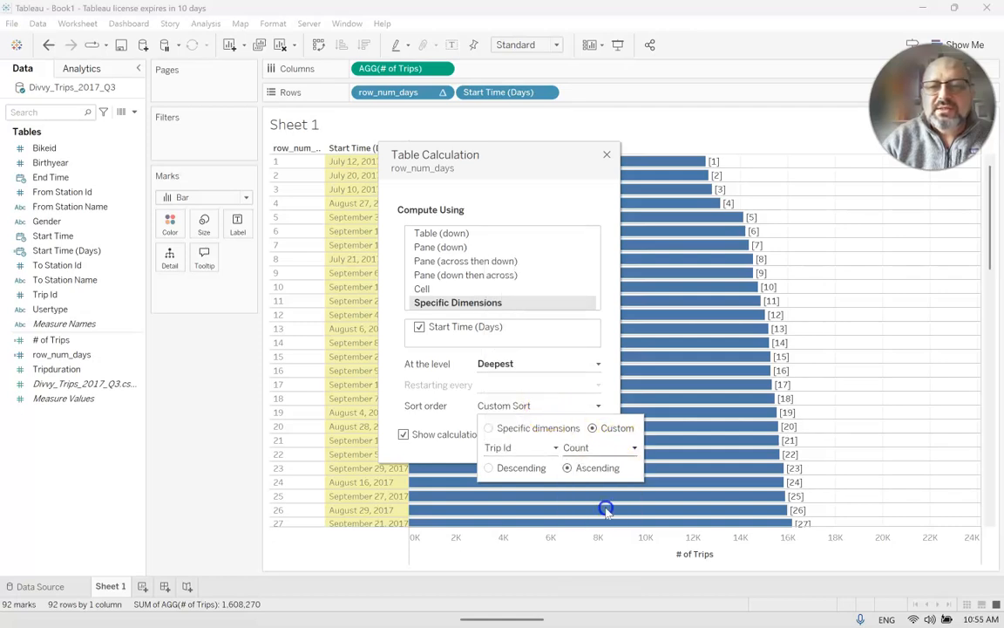
pyautogui.click(489, 468)
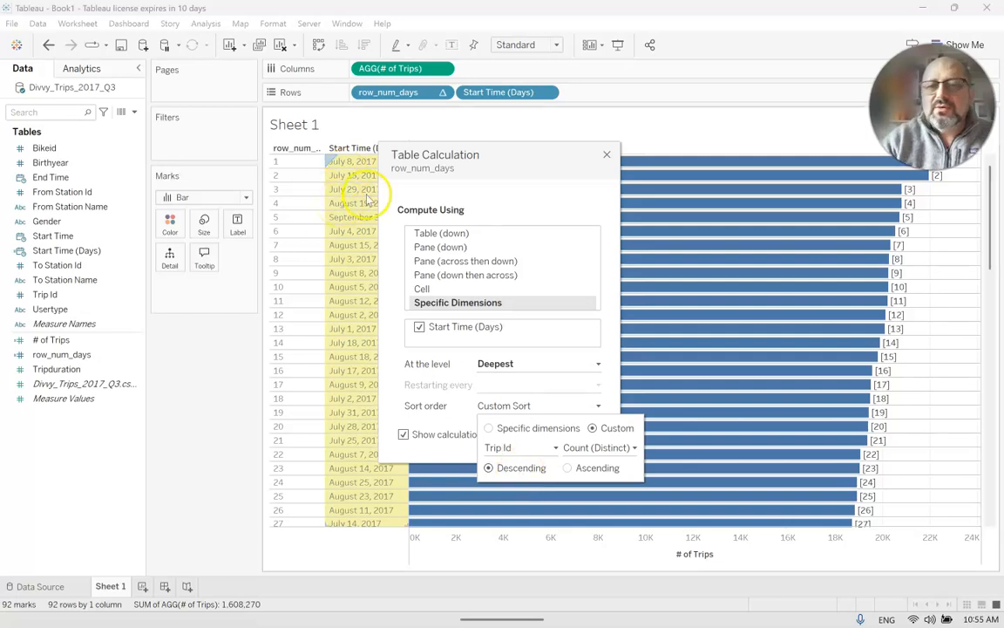
pyautogui.click(607, 155)
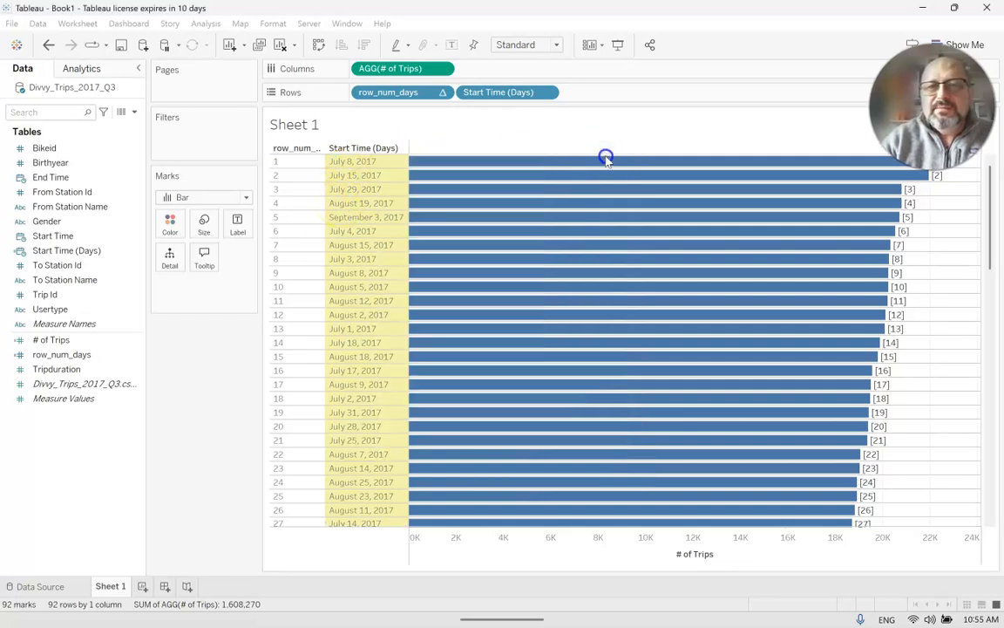
pyautogui.moveTo(992, 253)
pyautogui.mouseDown()
pyautogui.moveTo(971, 401)
pyautogui.moveTo(988, 246)
pyautogui.mouseUp()
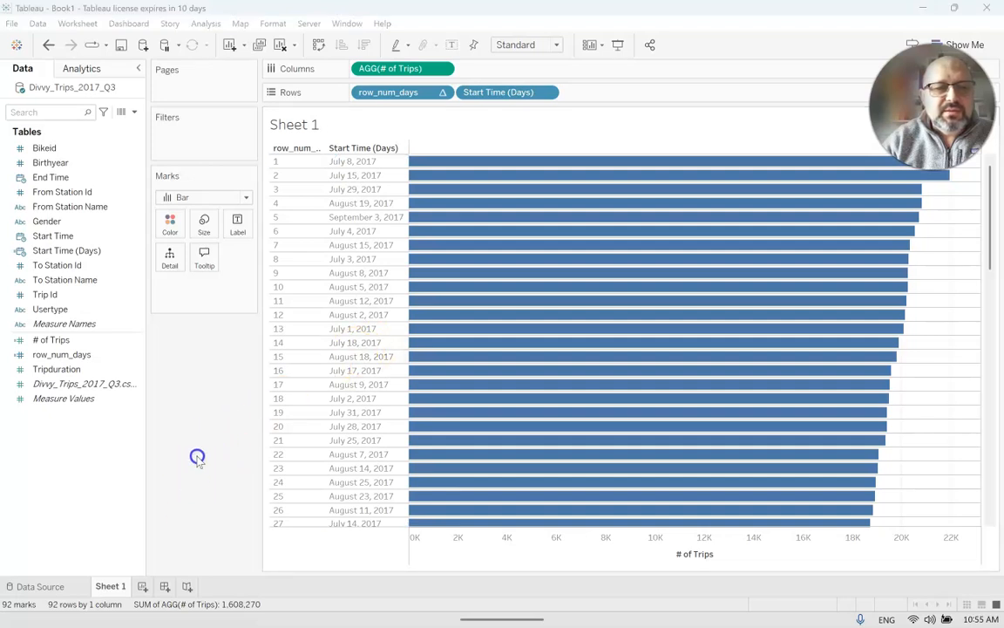
# Begin a new parameter named TopKDays with the Integer data type.
pyautogui.click(134, 111)
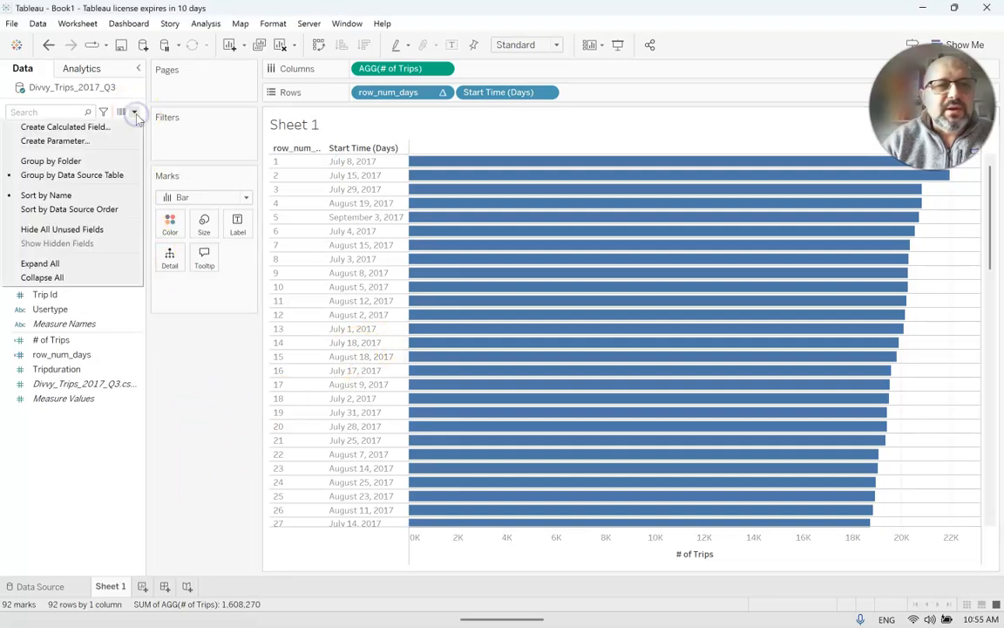
pyautogui.click(91, 141)
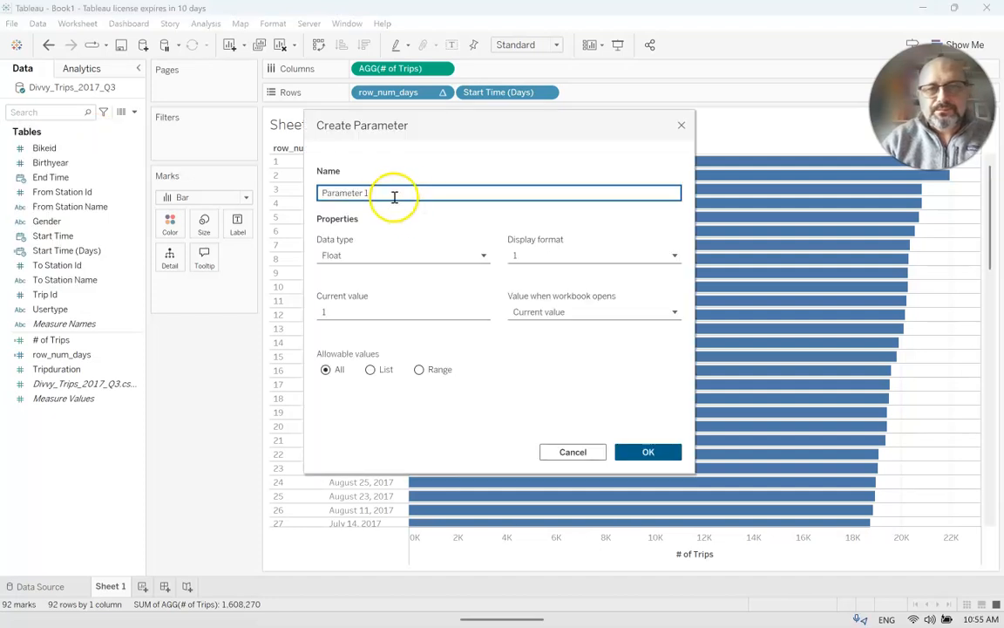
pyautogui.moveTo(394, 197); pyautogui.dragTo(295, 197)
pyautogui.write('TopKDays')
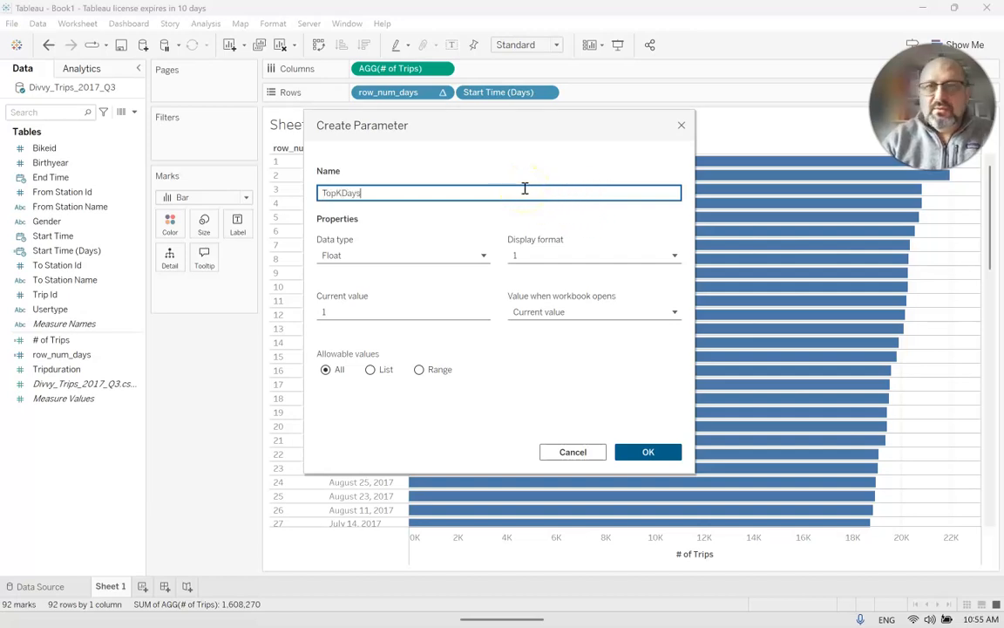
pyautogui.click(410, 255)
pyautogui.click(377, 290)
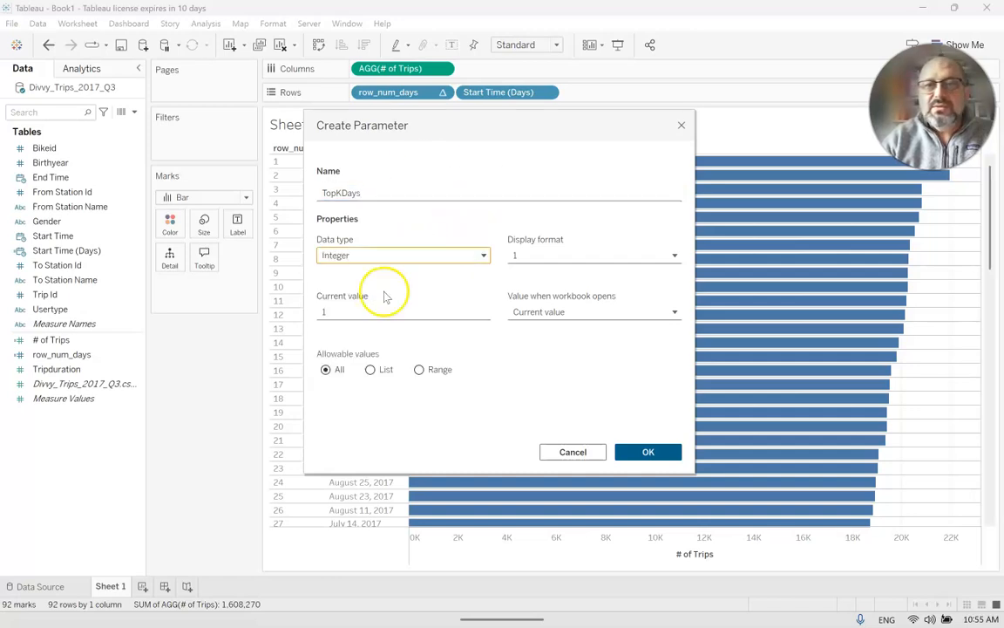
# Restrict the TopKDays parameter to a range with minimum 1 and maximum 20, and create it.
pyautogui.click(419, 369)
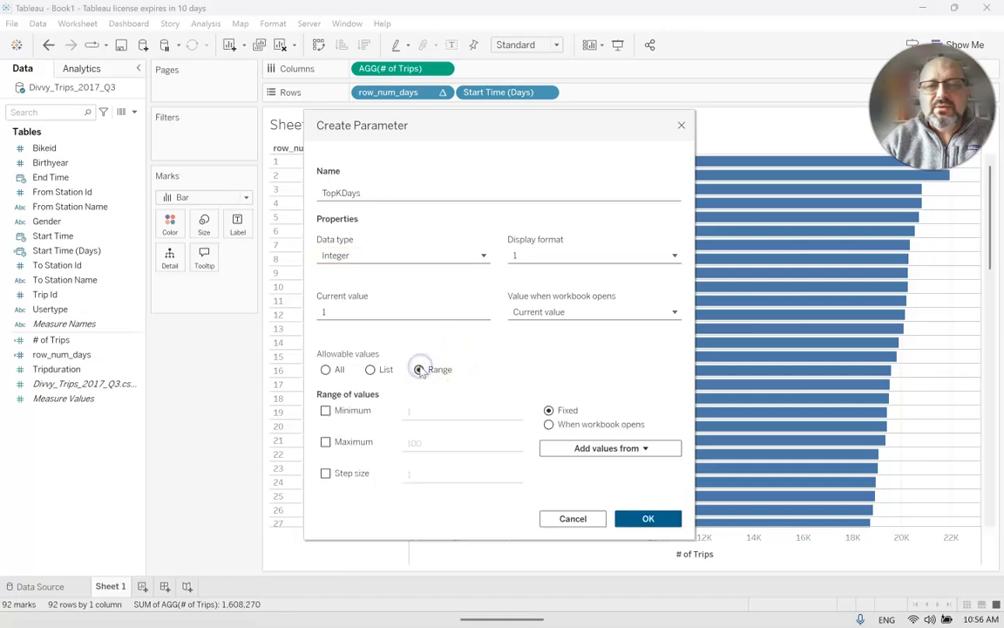
pyautogui.click(326, 410)
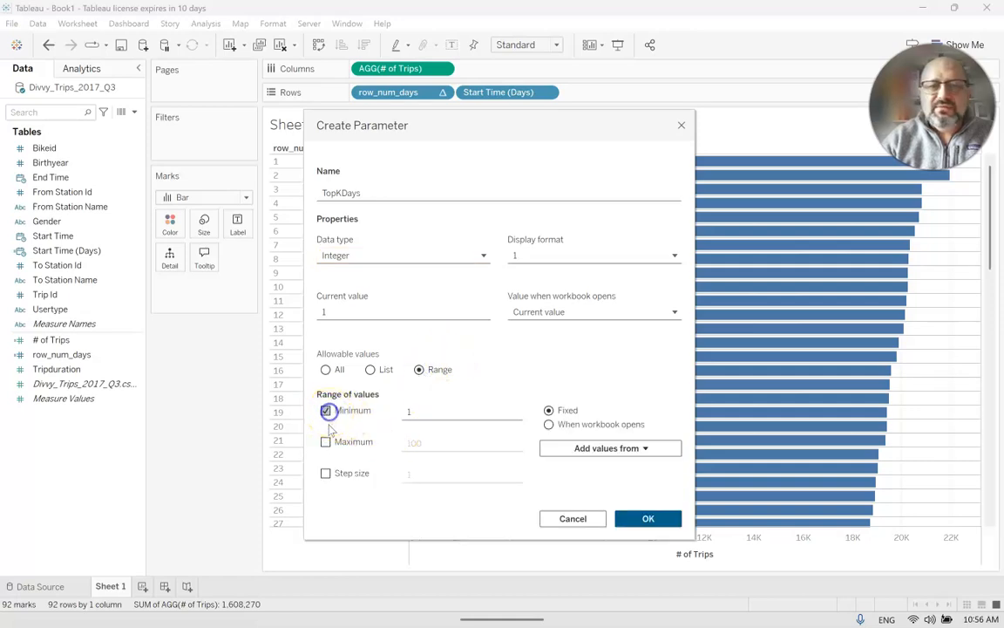
pyautogui.click(325, 442)
pyautogui.moveTo(443, 440); pyautogui.dragTo(387, 442)
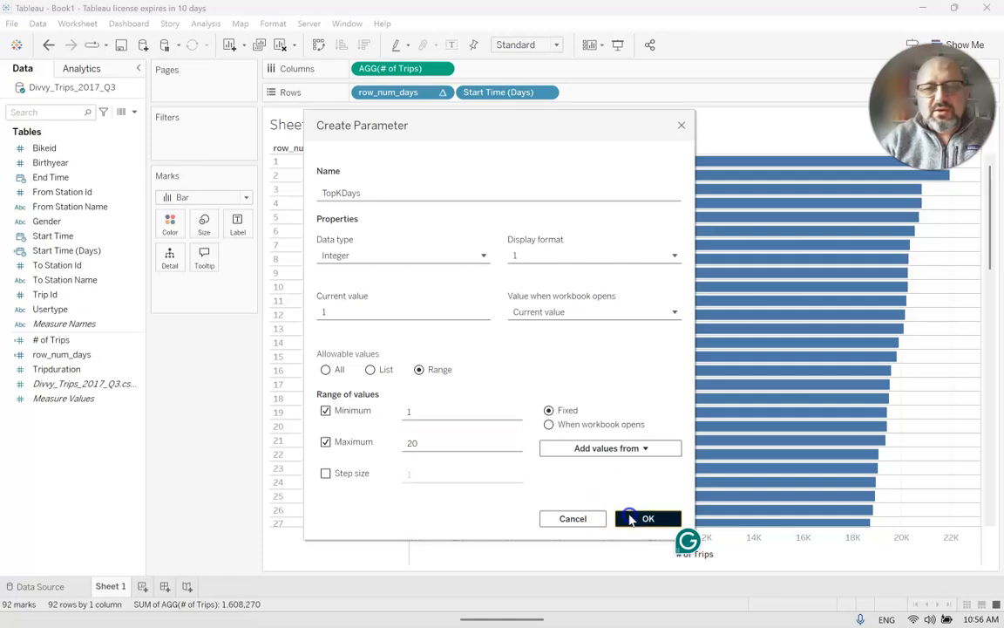
pyautogui.click(648, 518)
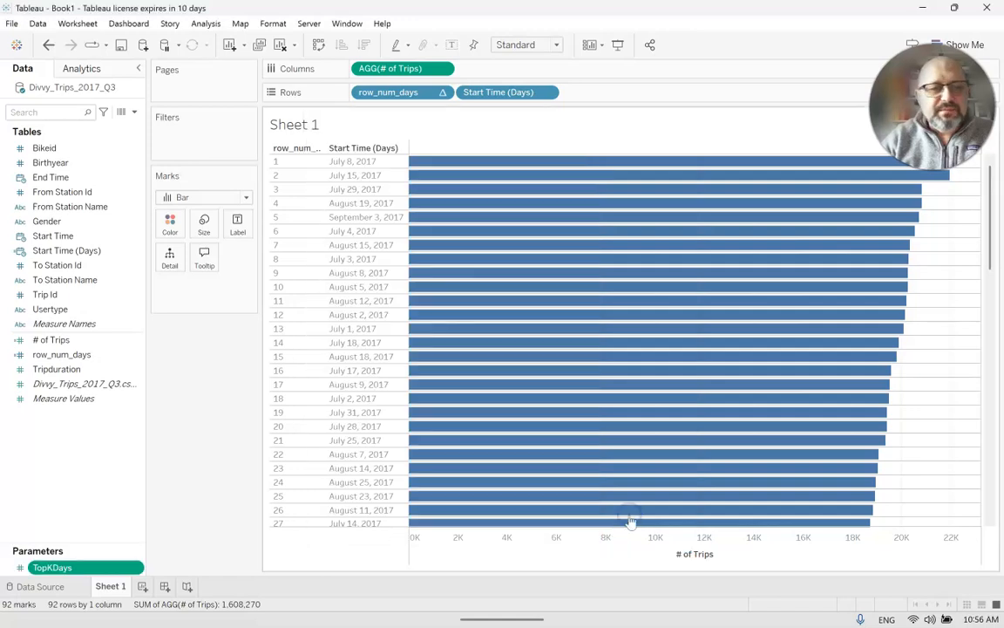
# Show the TopKDays parameter control, place it beneath the Marks card, and set its value to 12.
pyautogui.rightClick(136, 566)
pyautogui.click(198, 356)
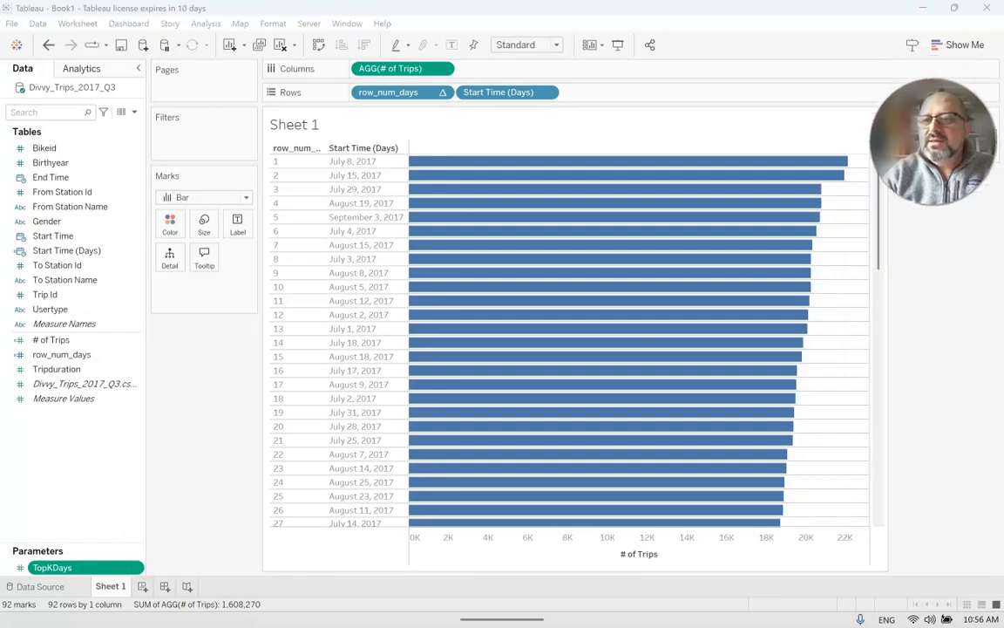
pyautogui.moveTo(937, 116); pyautogui.dragTo(177, 364)
pyautogui.click(175, 362)
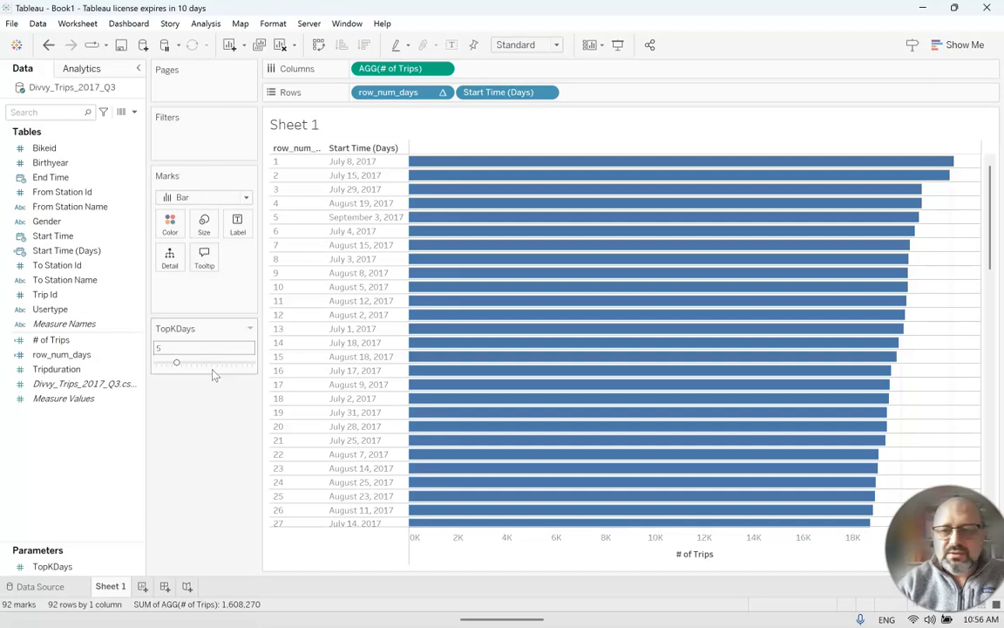
pyautogui.click(212, 369)
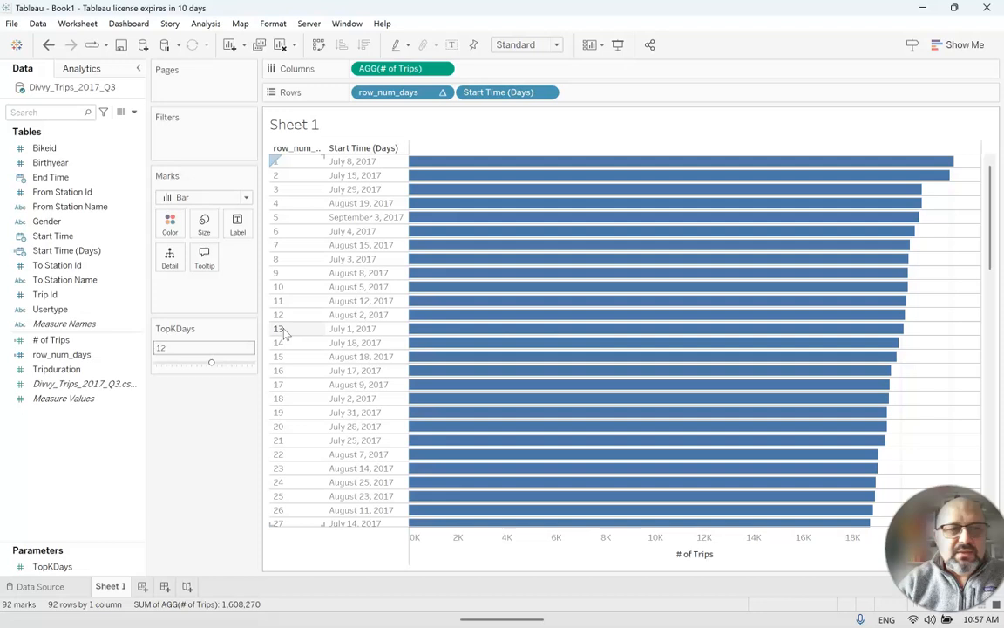
# Create a calculated field named TopKDaysFlag with the formula [row_num_days]<=[TopKDays].
pyautogui.click(135, 113)
pyautogui.click(101, 127)
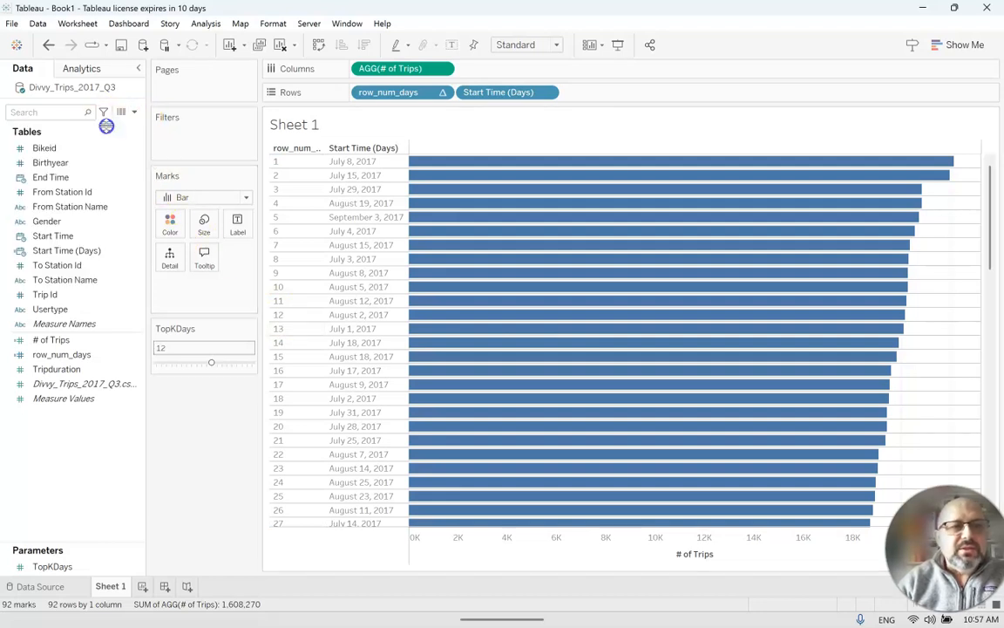
pyautogui.write('TopKDaysFlag')
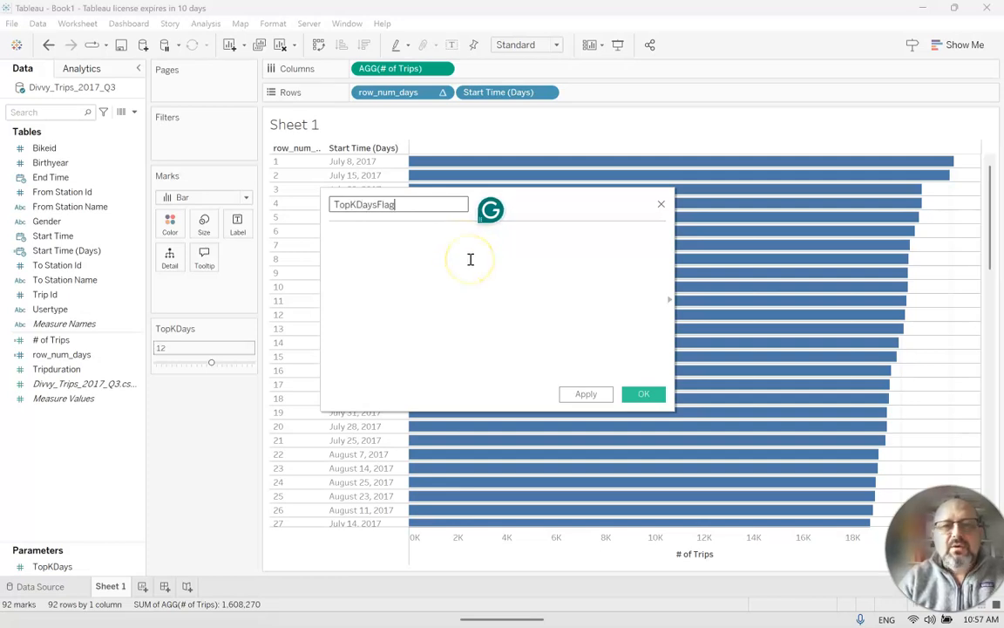
pyautogui.click(464, 262)
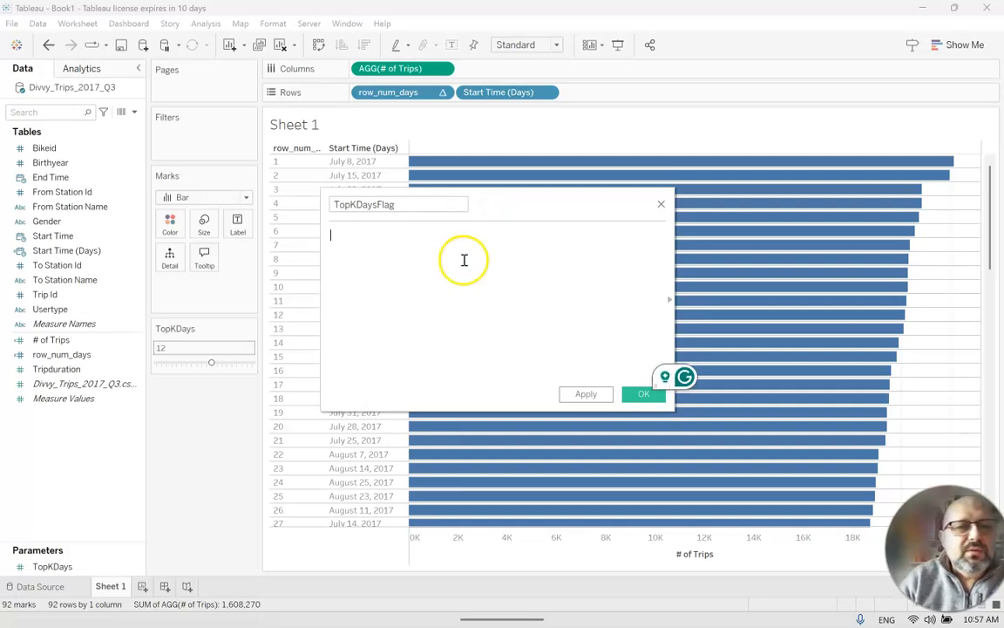
pyautogui.moveTo(107, 354); pyautogui.dragTo(473, 263)
pyautogui.write('<')
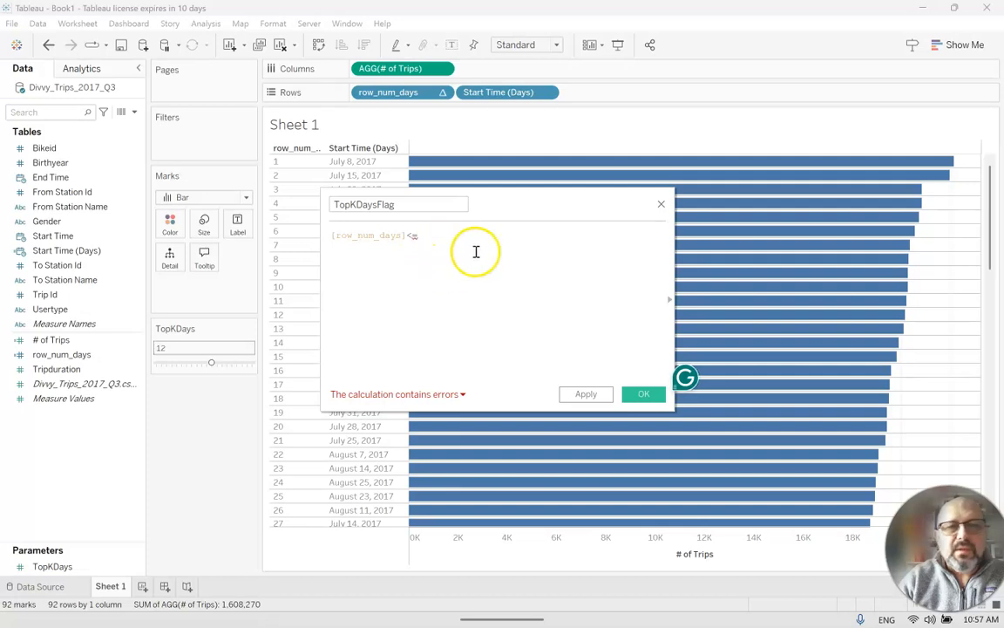
pyautogui.moveTo(54, 566); pyautogui.dragTo(533, 279)
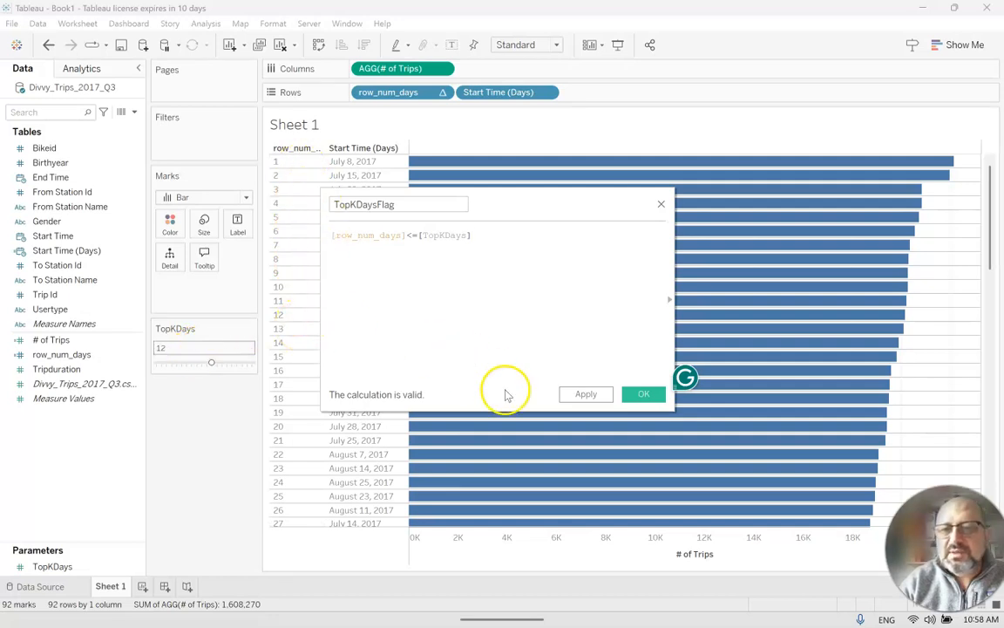
pyautogui.click(644, 394)
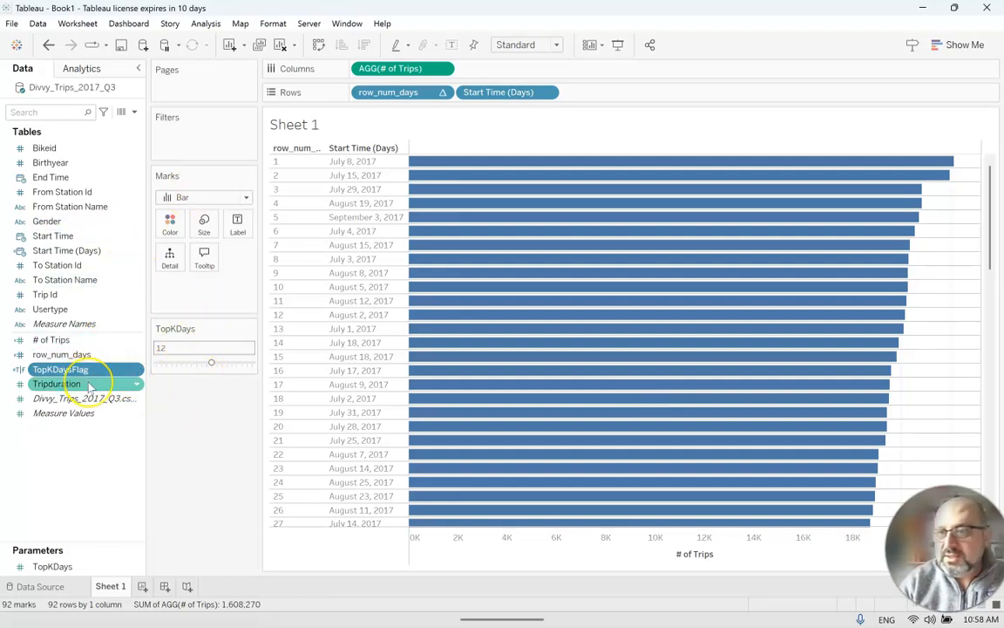
# Filter the sheet to TopKDaysFlag values of True and set the TopKDays parameter to 20.
pyautogui.moveTo(617, 408)
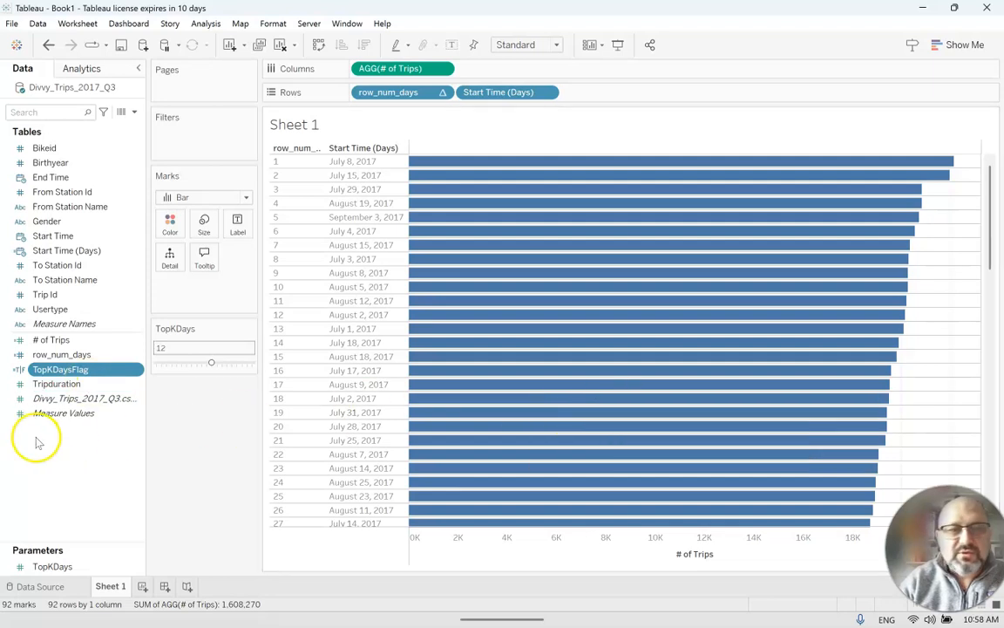
pyautogui.moveTo(79, 369); pyautogui.dragTo(199, 128)
pyautogui.click(371, 219)
pyautogui.click(512, 484)
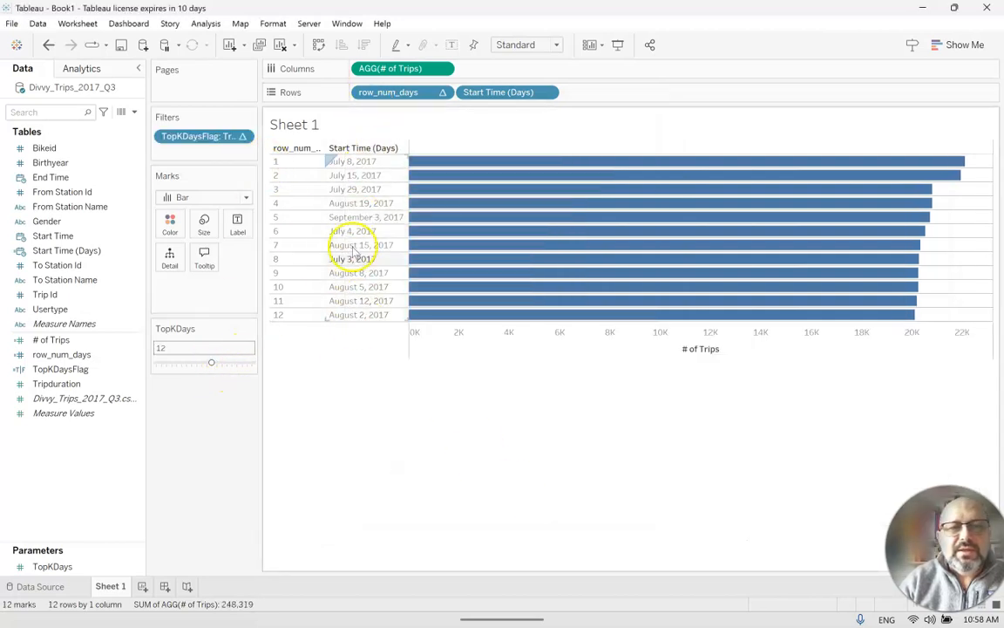
pyautogui.moveTo(199, 370); pyautogui.dragTo(251, 362)
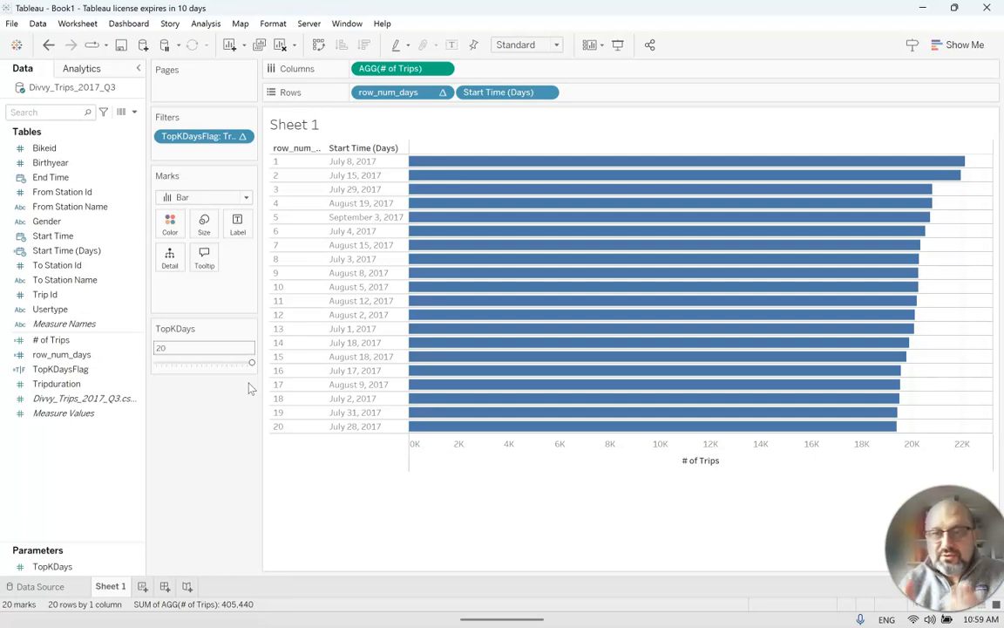
# Begin a new parameter named MinuteLimit with the Integer data type.
pyautogui.click(133, 114)
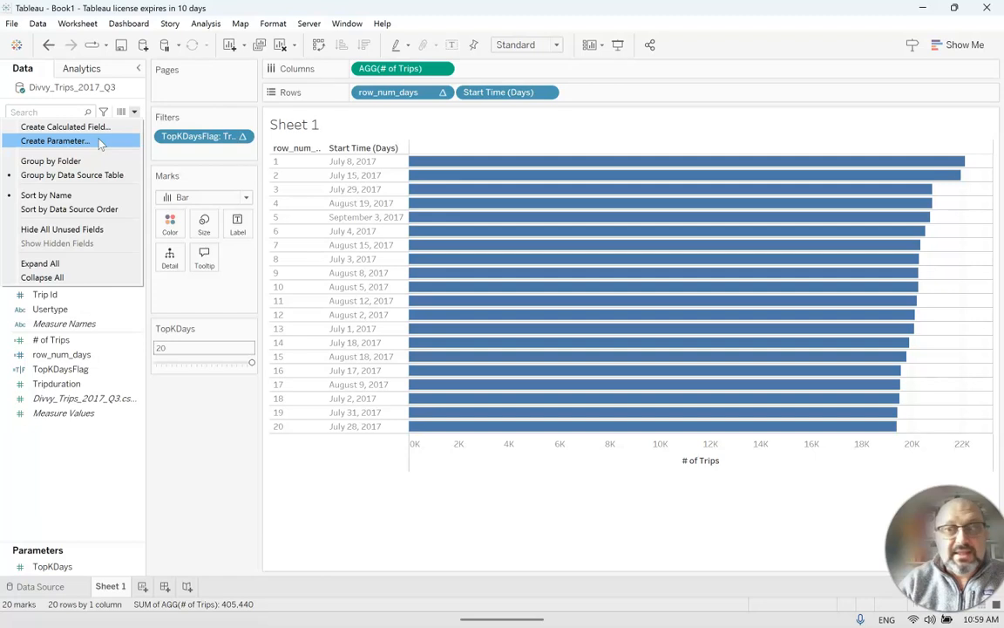
pyautogui.click(55, 140)
pyautogui.click(362, 191)
pyautogui.hotkey('ctrl', 'a')
pyautogui.write('MinuteLimit')
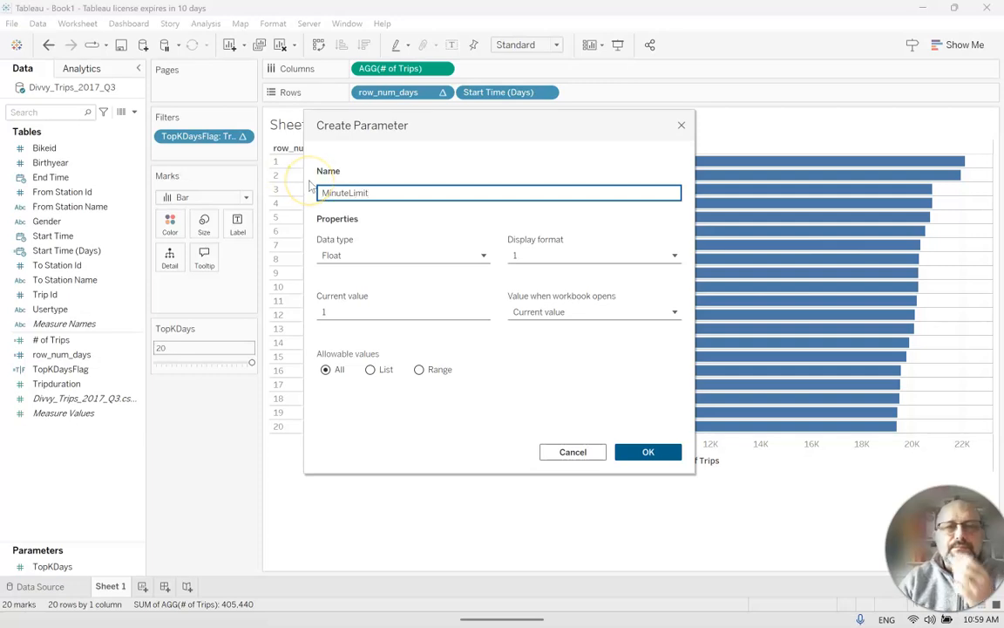
pyautogui.click(386, 255)
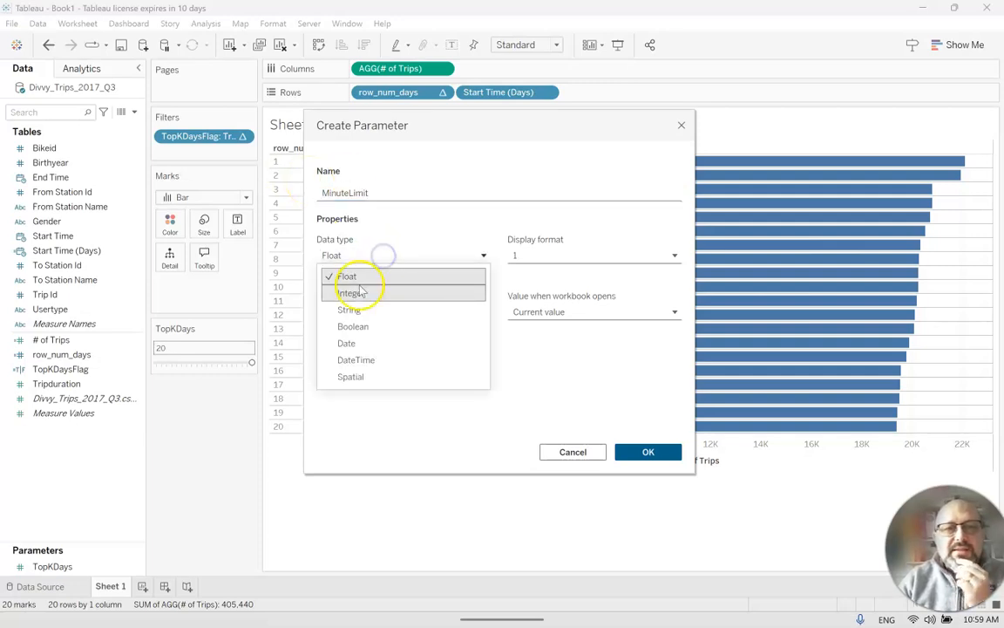
pyautogui.click(358, 292)
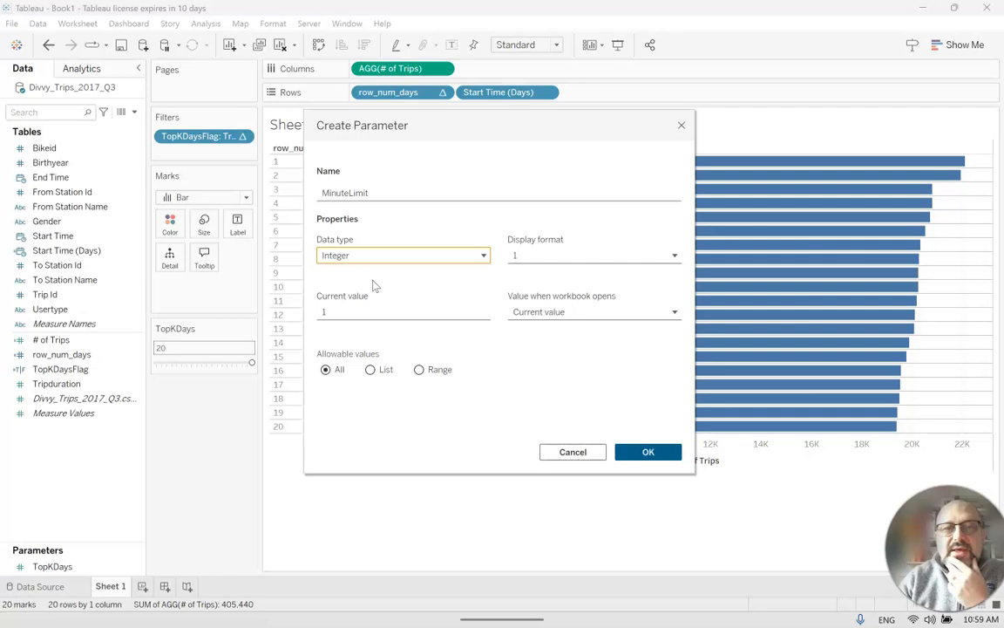
# Restrict the MinuteLimit parameter to a range with minimum 1 and maximum 10, and create it.
pyautogui.click(418, 369)
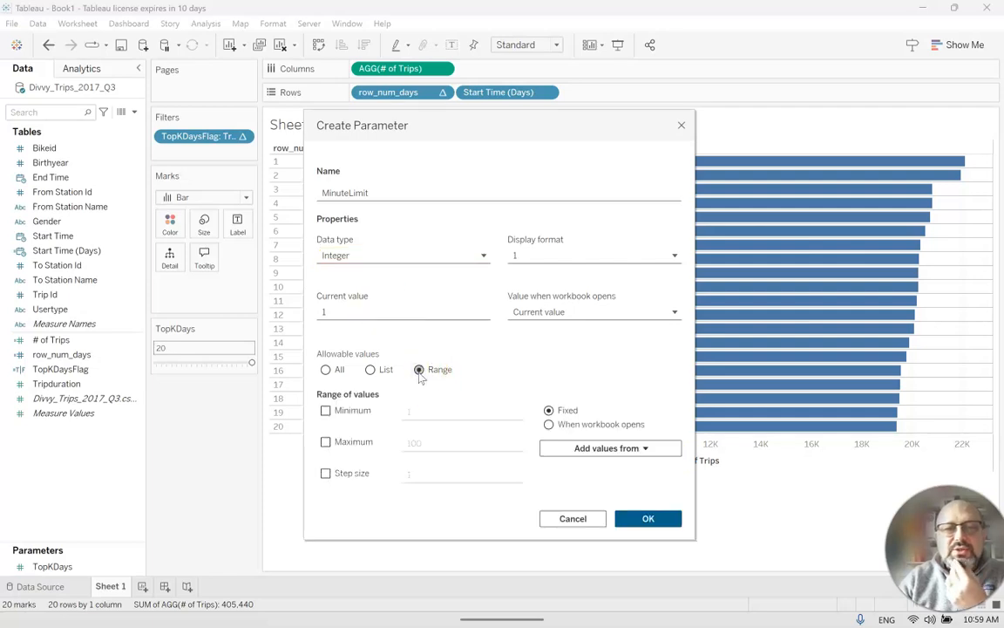
pyautogui.click(325, 410)
pyautogui.click(325, 441)
pyautogui.click(456, 443)
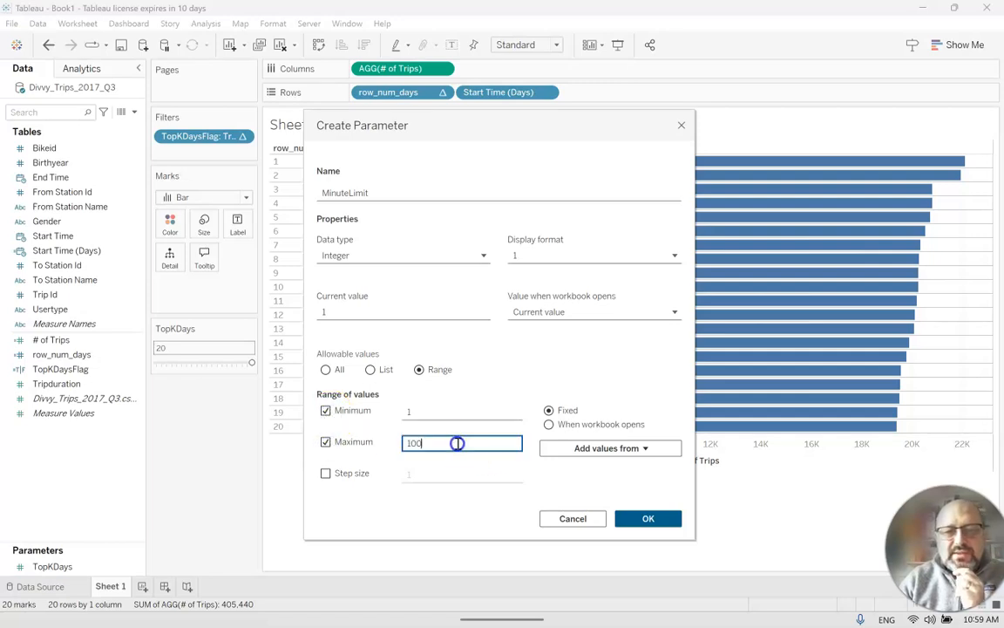
pyautogui.moveTo(457, 442); pyautogui.dragTo(366, 436)
pyautogui.write('10')
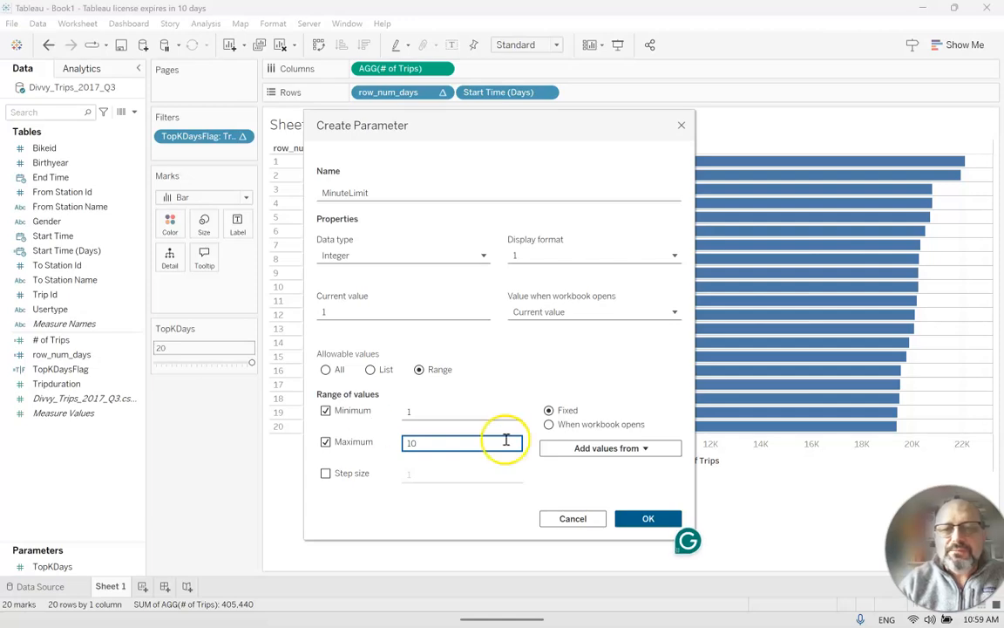
pyautogui.click(644, 518)
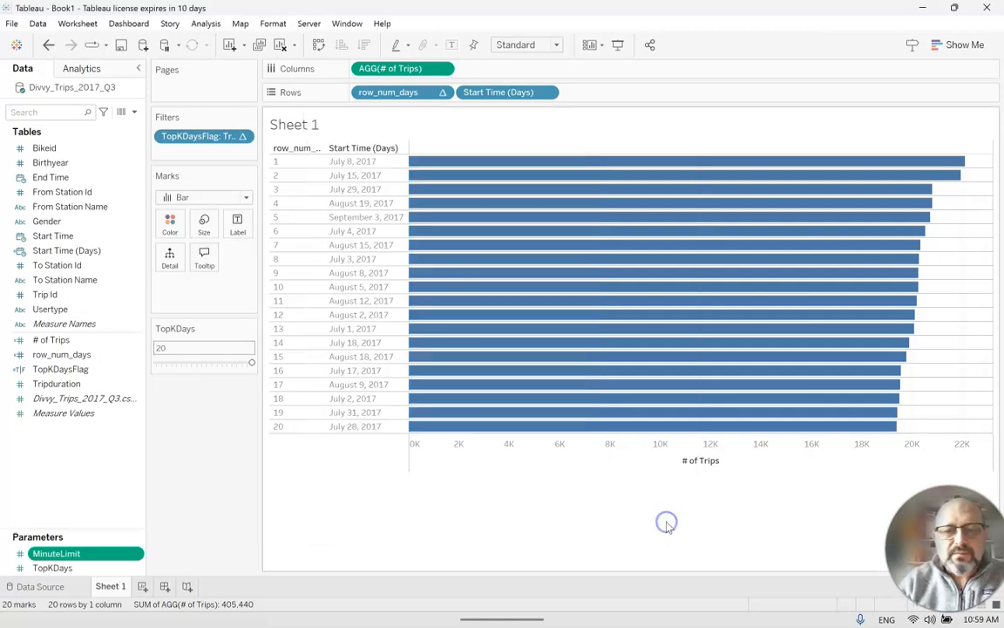
# Show the MinuteLimit parameter control, place it beneath the TopKDays control, and set its value to 5.
pyautogui.rightClick(136, 554)
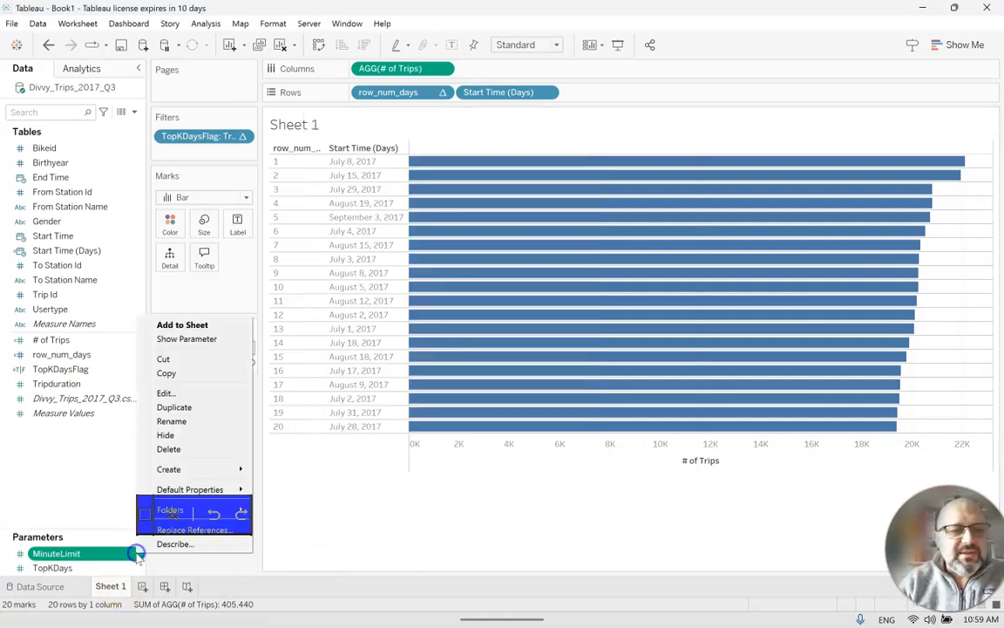
pyautogui.click(228, 339)
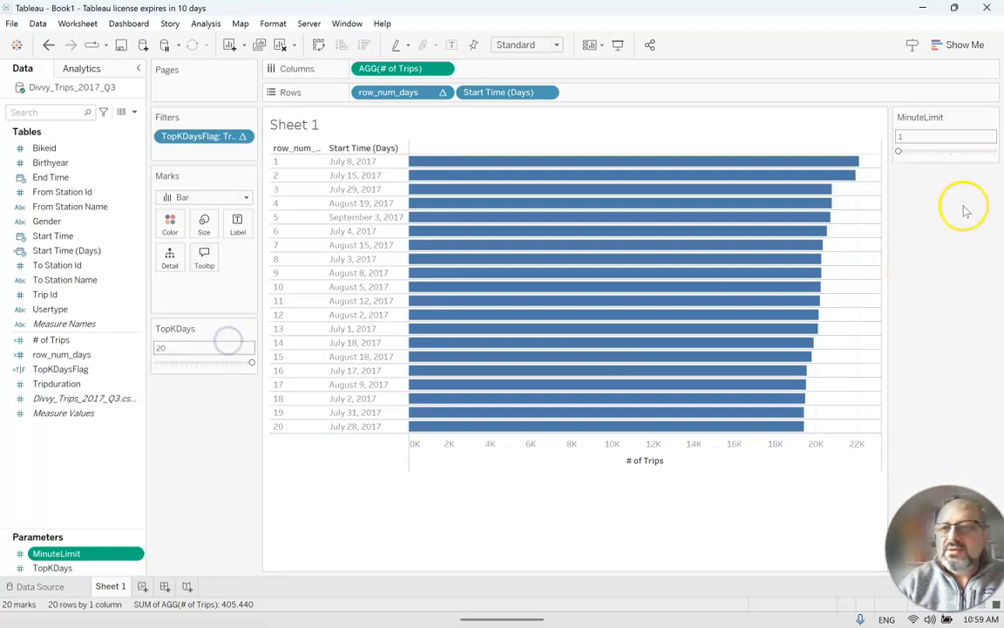
pyautogui.moveTo(937, 117); pyautogui.dragTo(199, 393)
pyautogui.moveTo(157, 423); pyautogui.dragTo(199, 424)
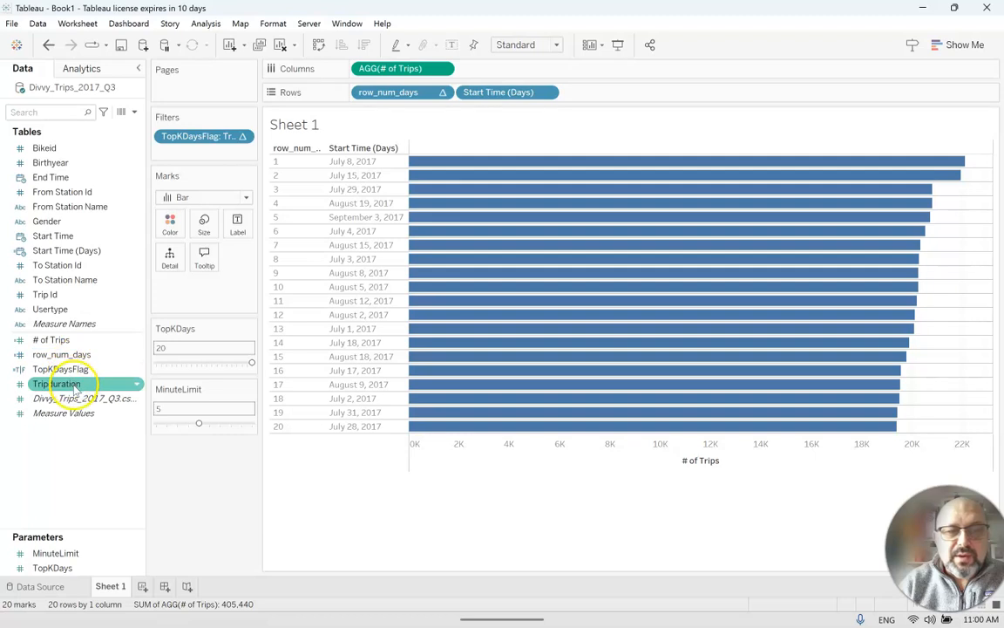
pyautogui.click(232, 419)
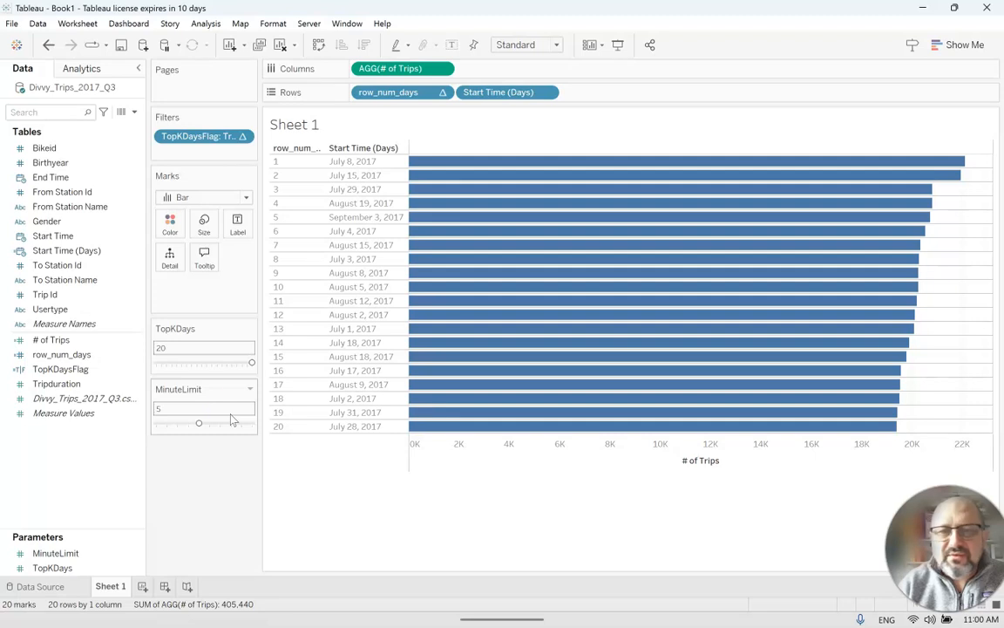
# Begin a calculated field named MinuteLimitFlag with the formula [Tripduration]<=[MinuteLimit].
pyautogui.click(134, 112)
pyautogui.click(101, 126)
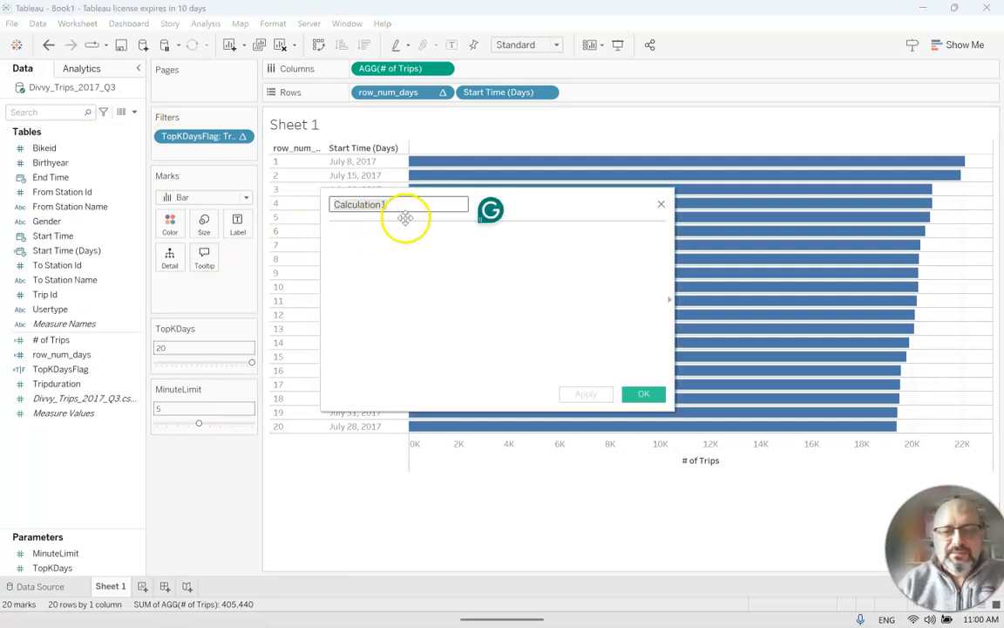
pyautogui.write('Minute')
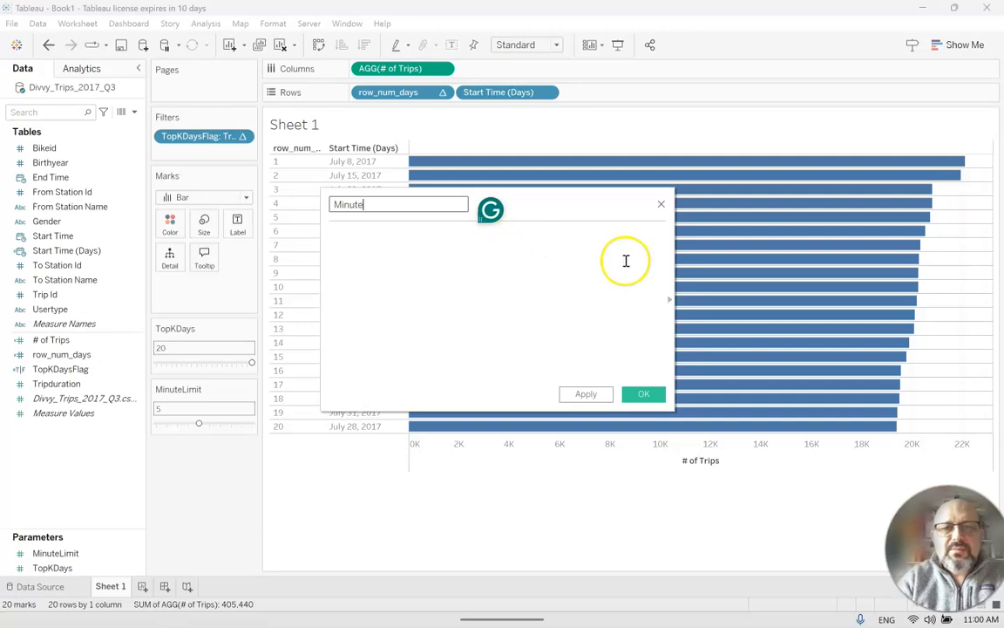
pyautogui.write('LimitFlag')
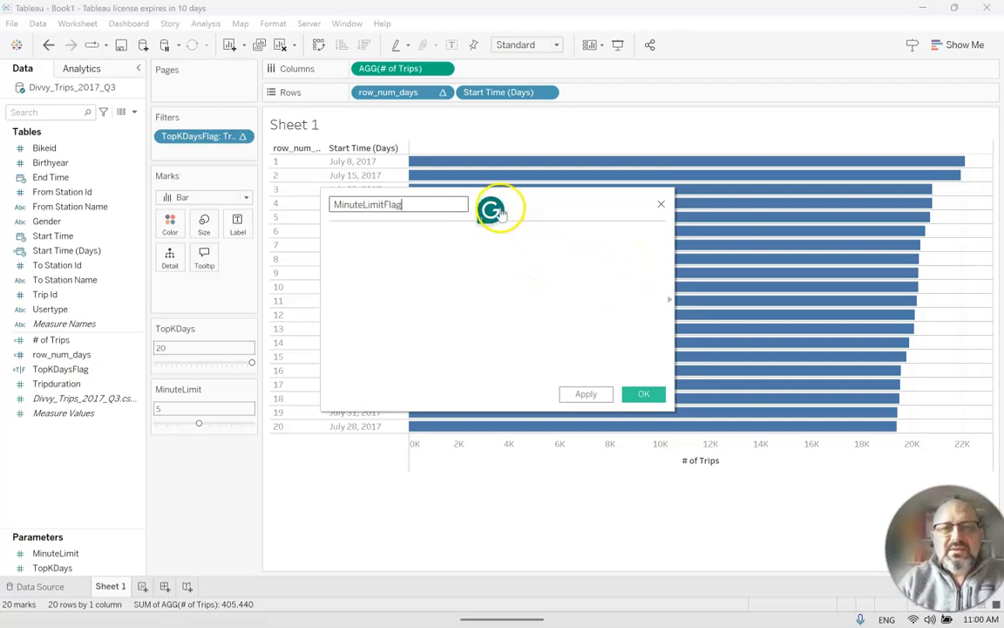
pyautogui.click(534, 277)
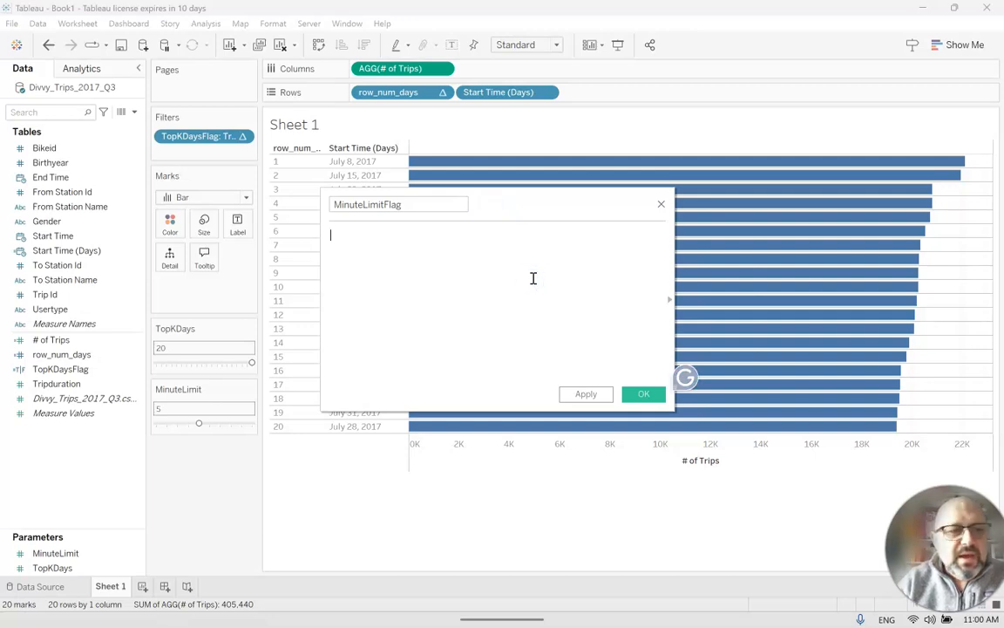
pyautogui.moveTo(92, 383); pyautogui.dragTo(448, 263)
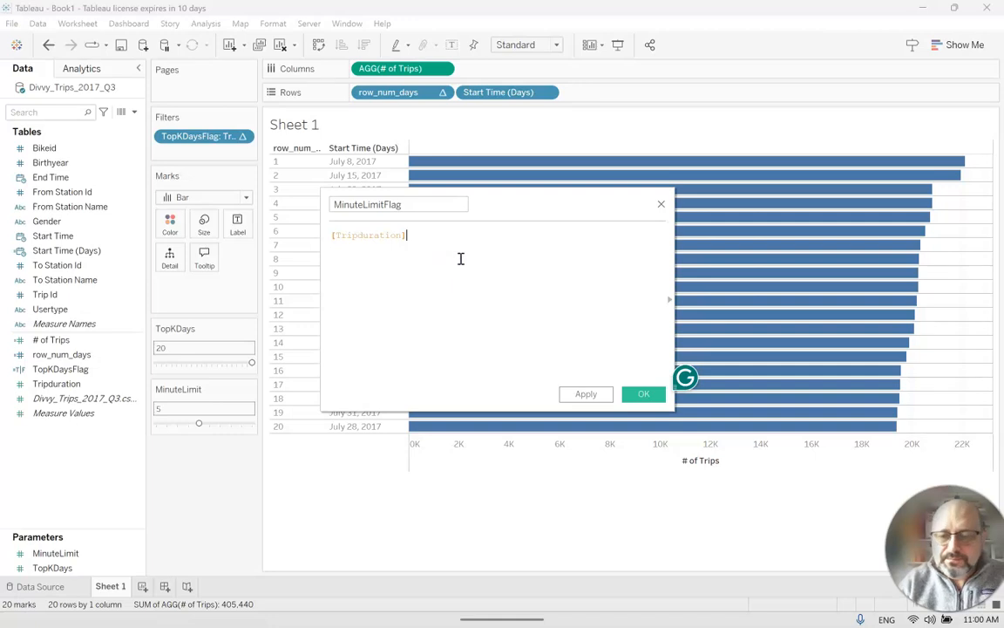
pyautogui.write('<=')
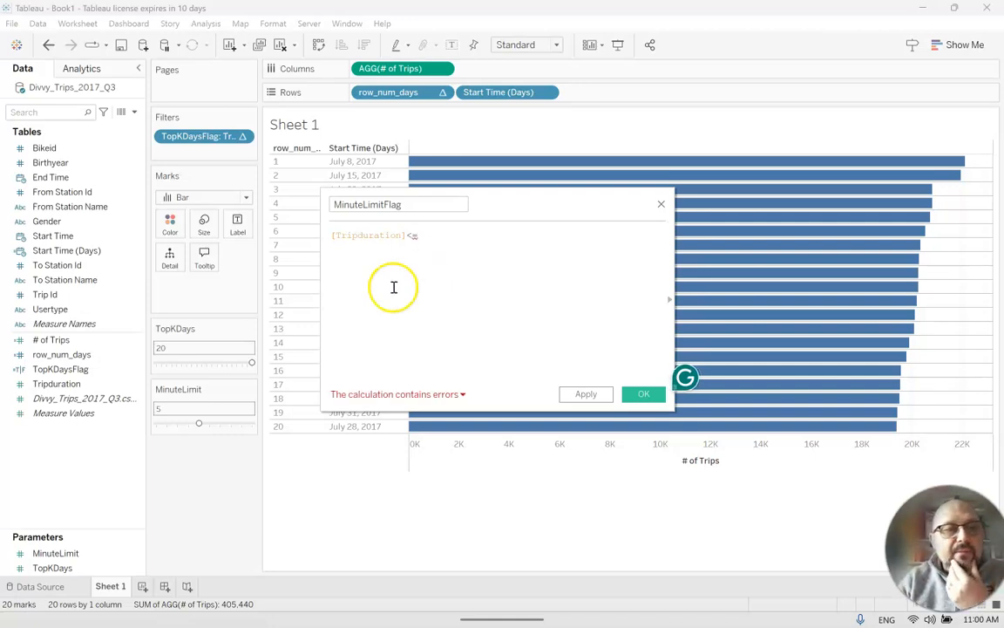
pyautogui.moveTo(55, 552); pyautogui.dragTo(513, 269)
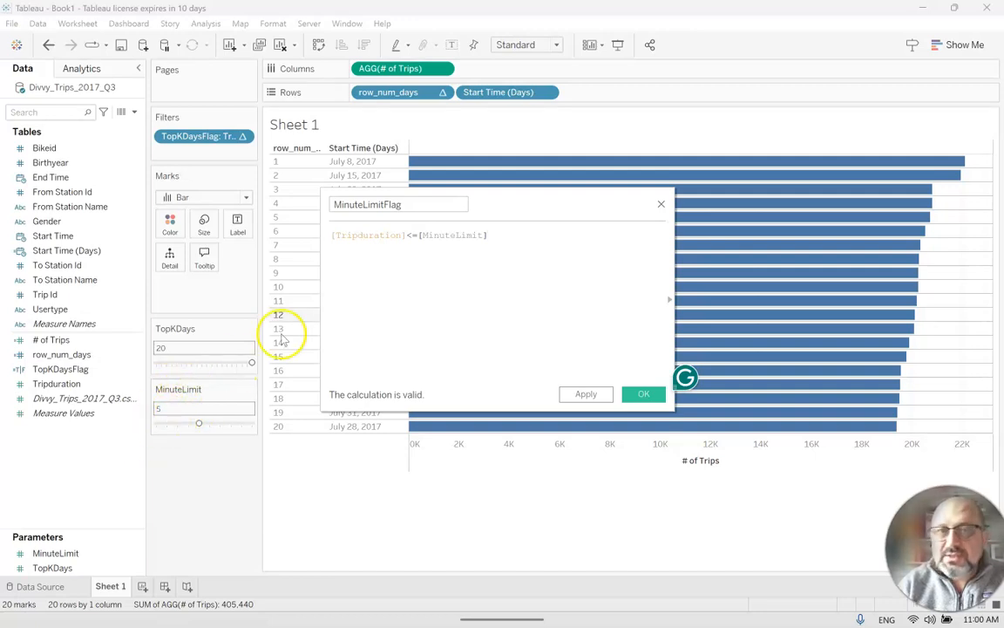
# Divide Tripduration by 60 in the MinuteLimitFlag formula, making it [Tripduration]/60<=[MinuteLimit], and save the field.
pyautogui.click(406, 235)
pyautogui.write('<')
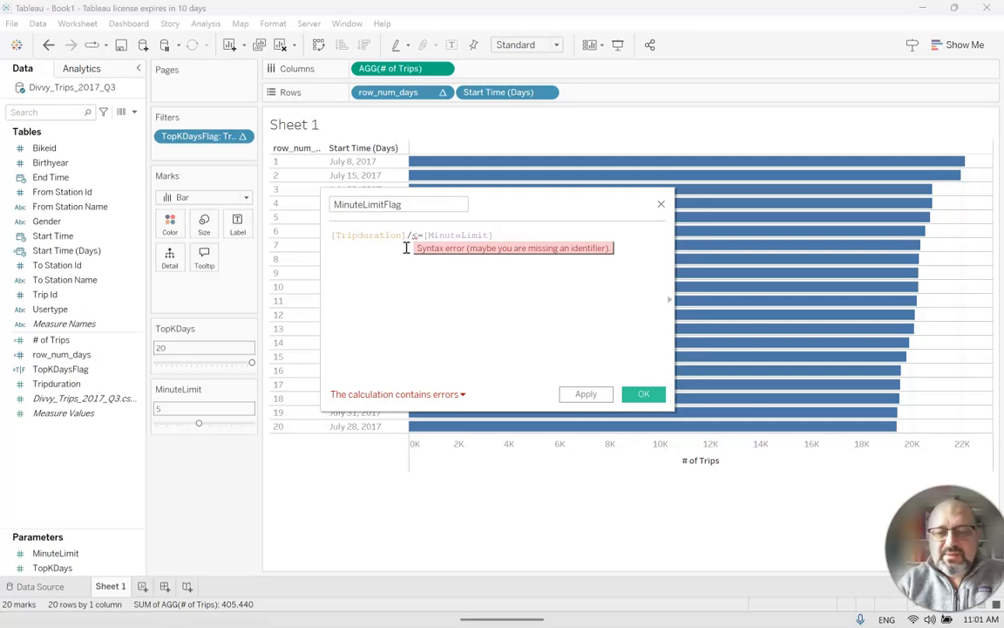
pyautogui.write('60')
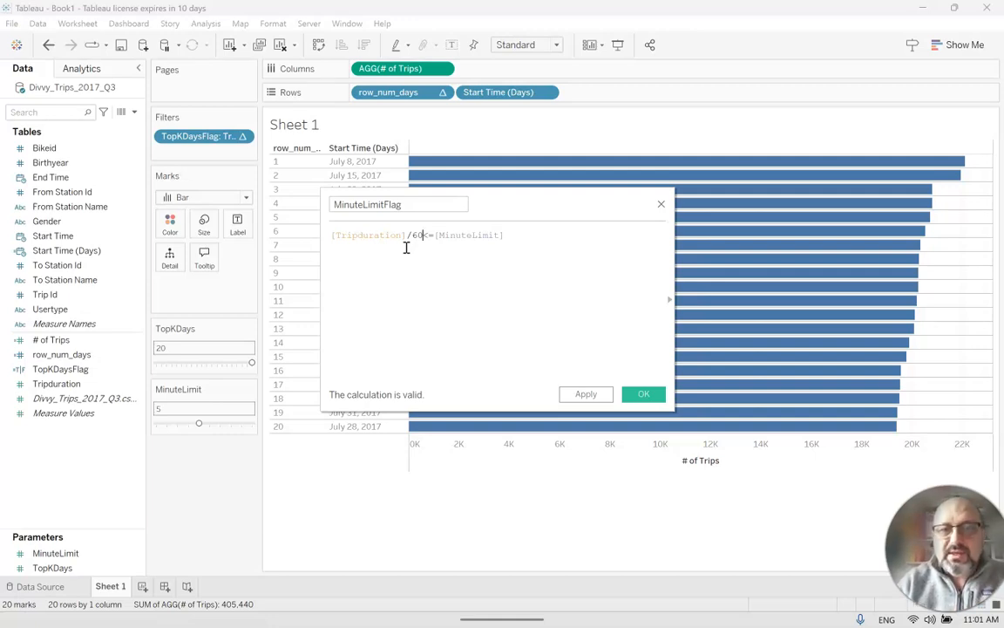
pyautogui.click(637, 391)
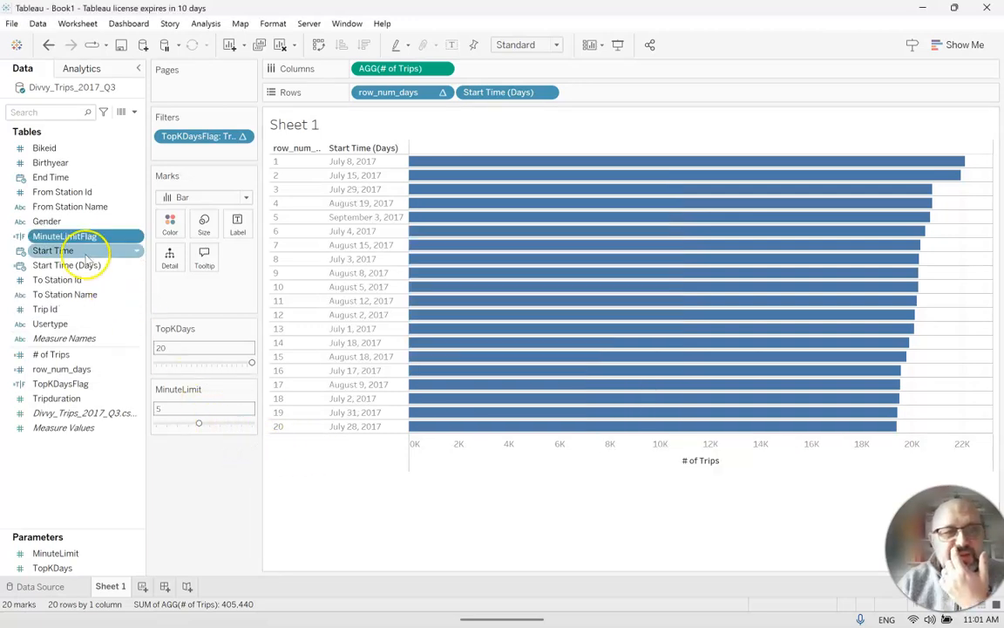
# Filter the sheet to MinuteLimitFlag values of True.
pyautogui.moveTo(218, 425)
pyautogui.mouseDown()
pyautogui.moveTo(244, 423)
pyautogui.moveTo(186, 423)
pyautogui.moveTo(227, 421)
pyautogui.moveTo(204, 424)
pyautogui.mouseUp()
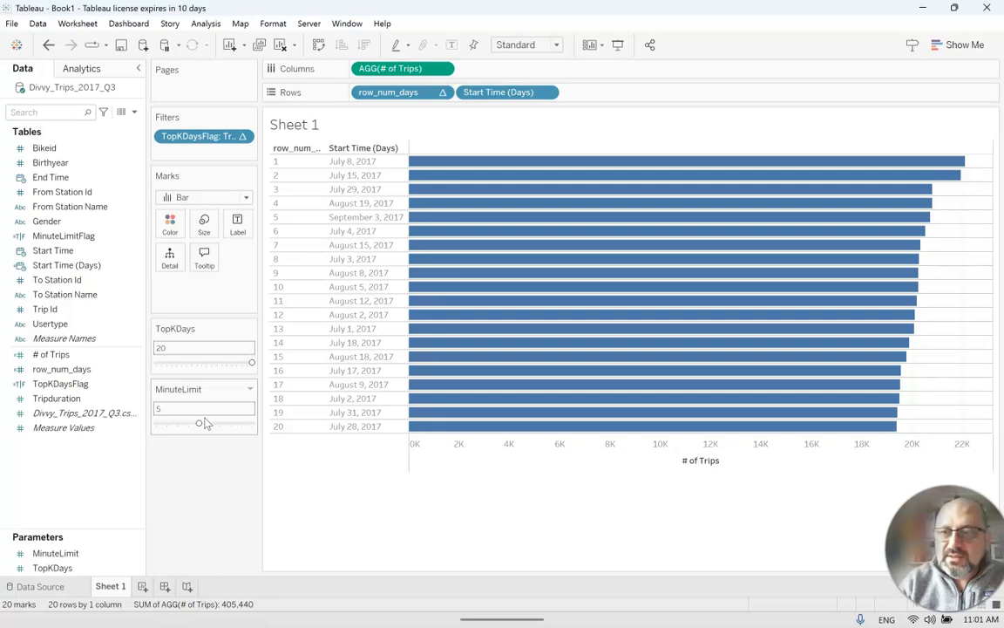
pyautogui.click(99, 236)
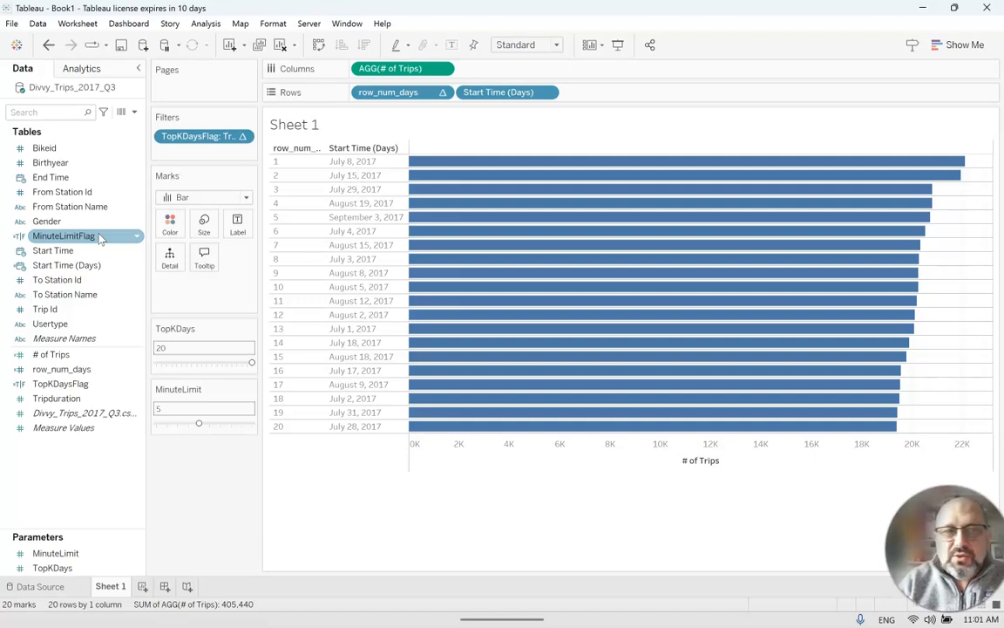
pyautogui.moveTo(100, 239); pyautogui.dragTo(232, 153)
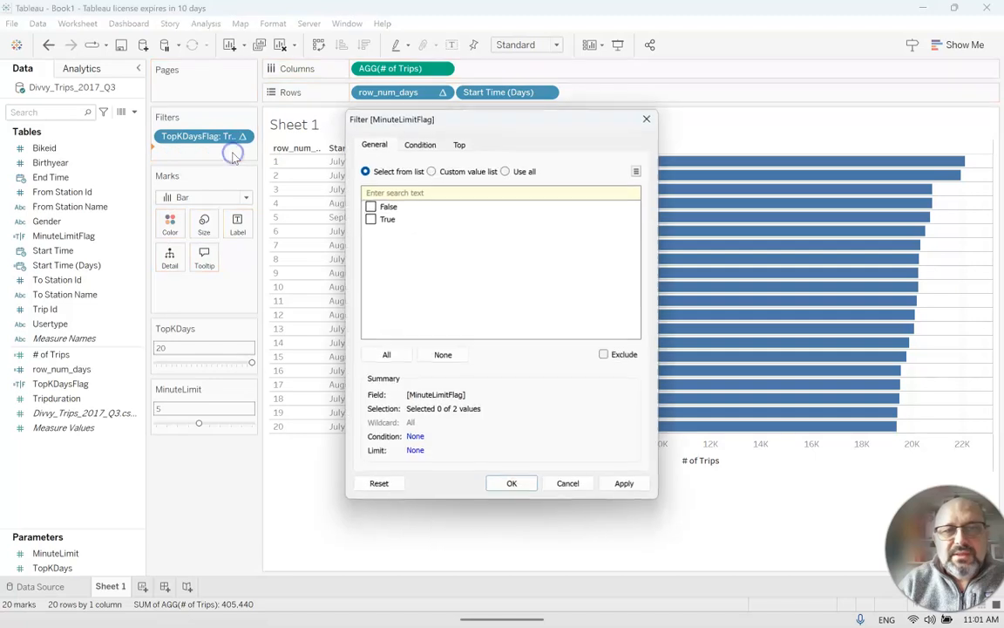
pyautogui.click(375, 219)
pyautogui.click(513, 484)
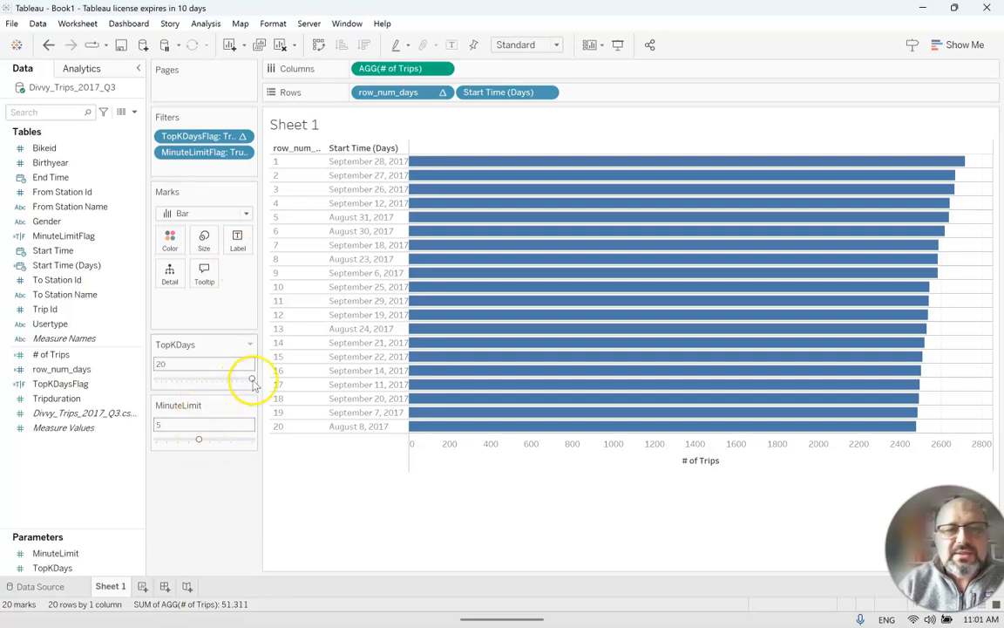
pyautogui.click(194, 445)
pyautogui.click(201, 443)
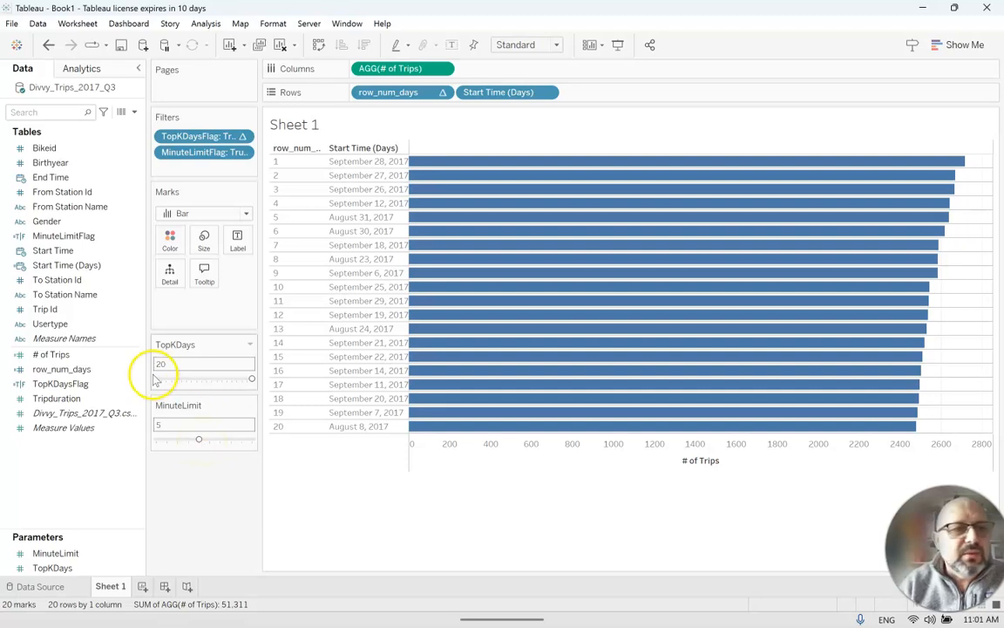
# Reverse the comparison in the MinuteLimitFlag calculated field so it reads [Tripduration]/60>=[MinuteLimit], and save the field.
pyautogui.rightClick(135, 235)
pyautogui.click(167, 311)
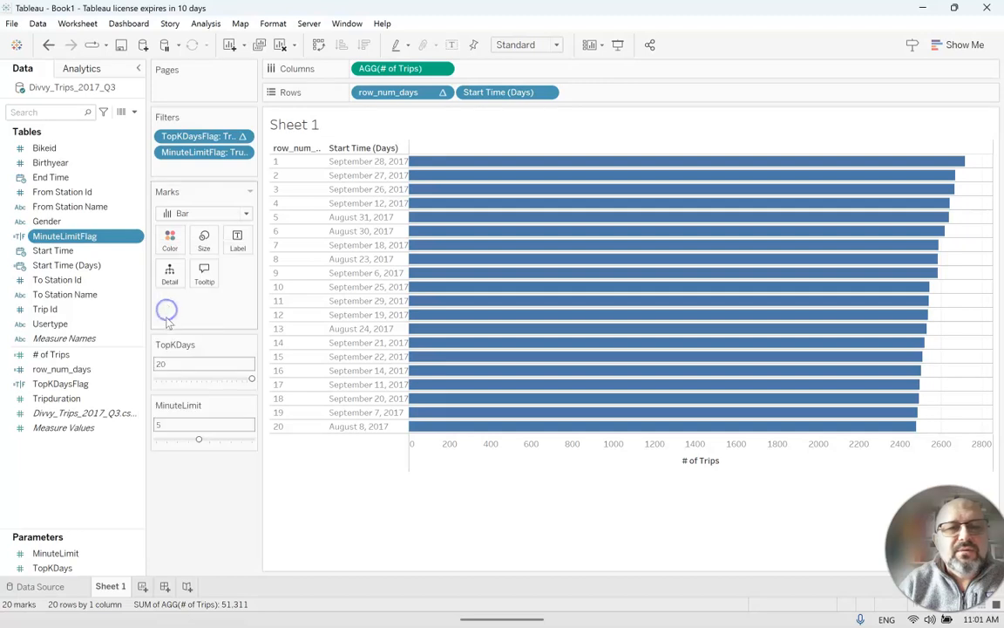
pyautogui.click(135, 239)
pyautogui.click(162, 316)
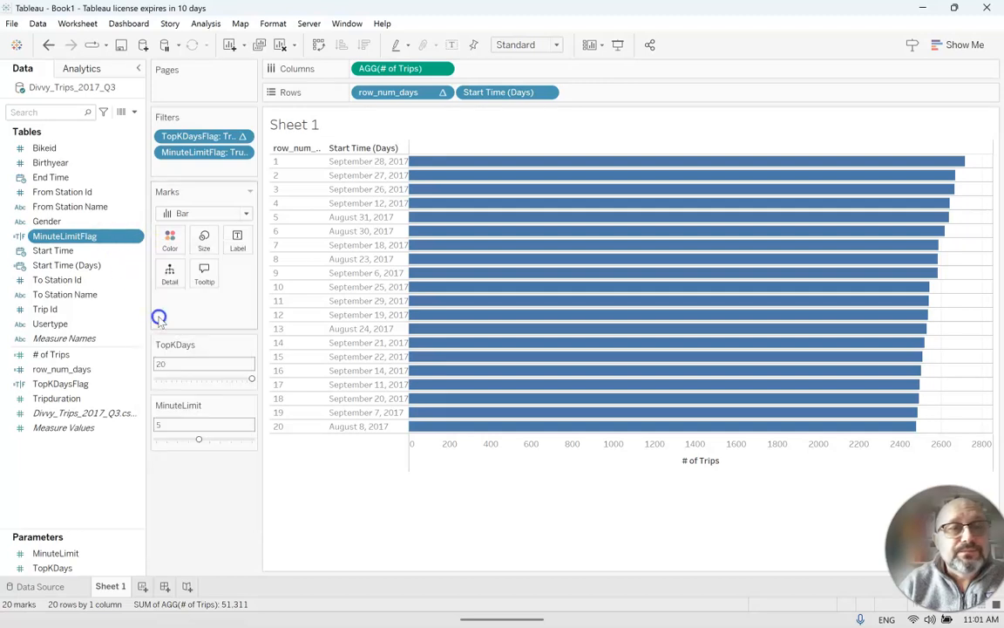
pyautogui.doubleClick(426, 235)
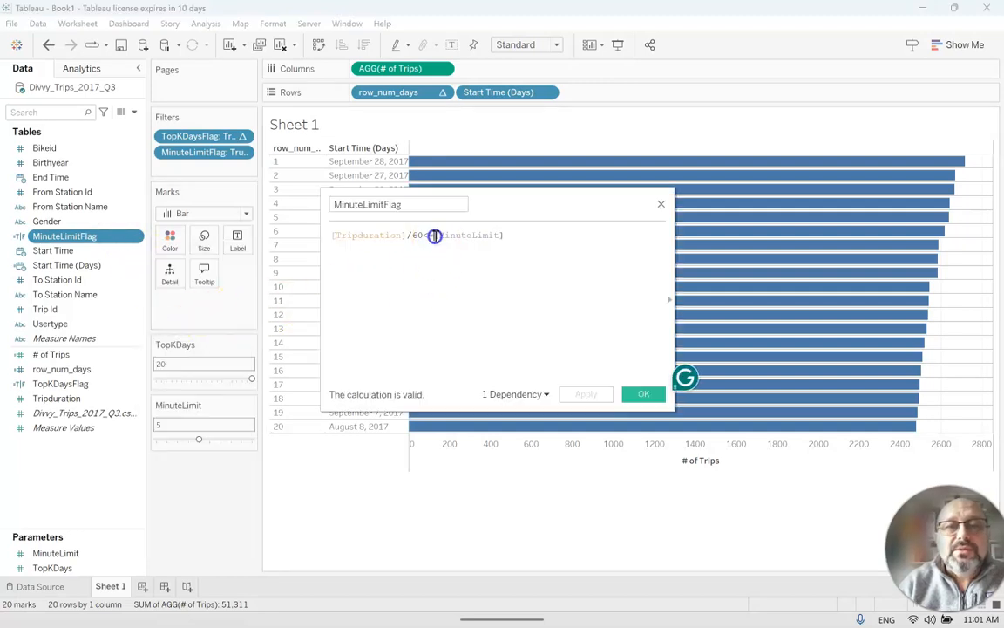
pyautogui.write('>')
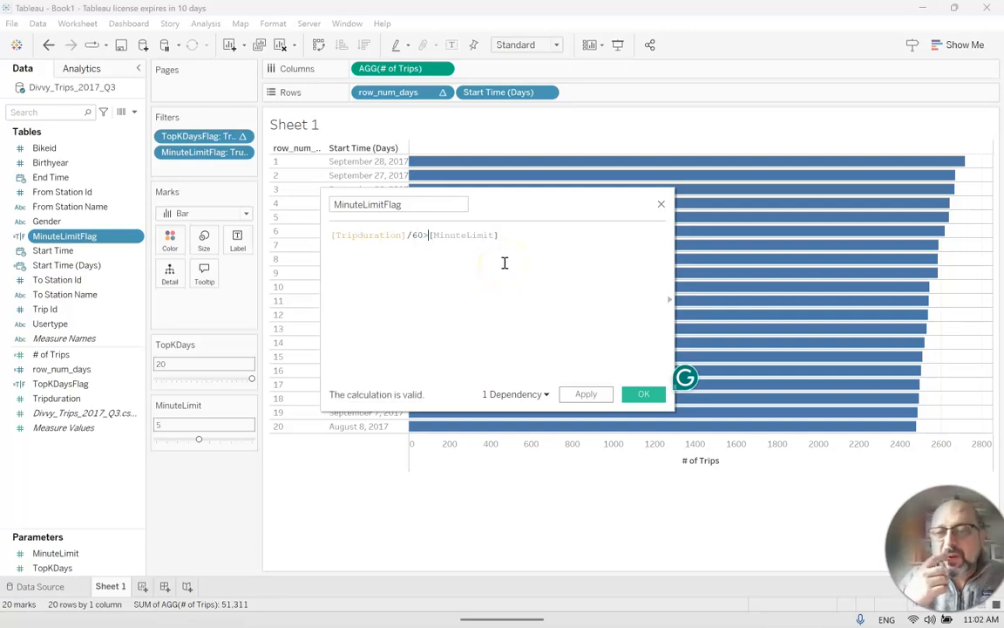
pyautogui.write('=')
pyautogui.click(530, 261)
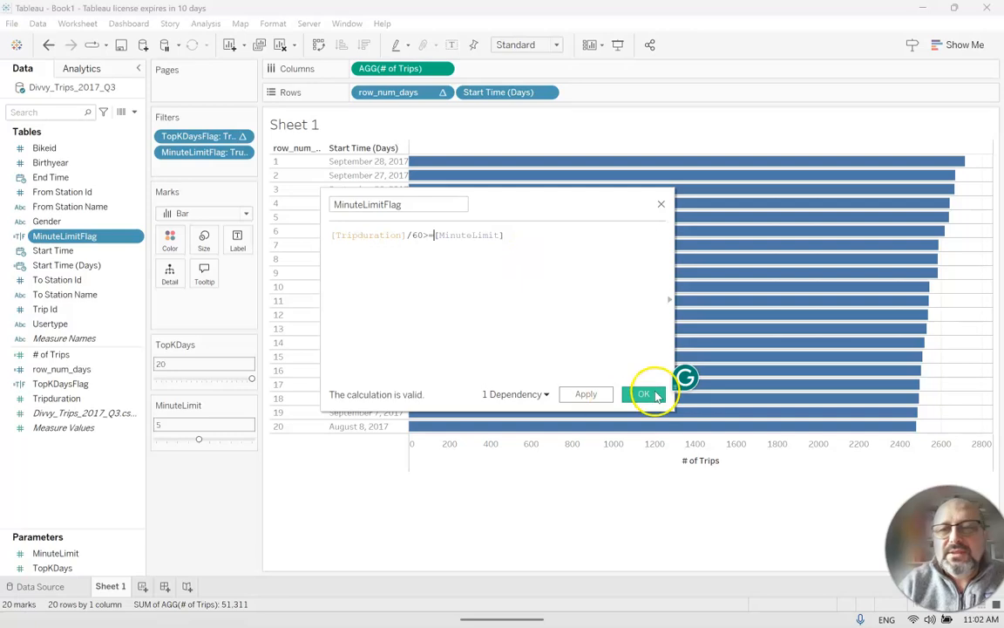
pyautogui.click(646, 395)
# Set the MinuteLimit parameter to 6, and raise it further to 10.
pyautogui.click(209, 440)
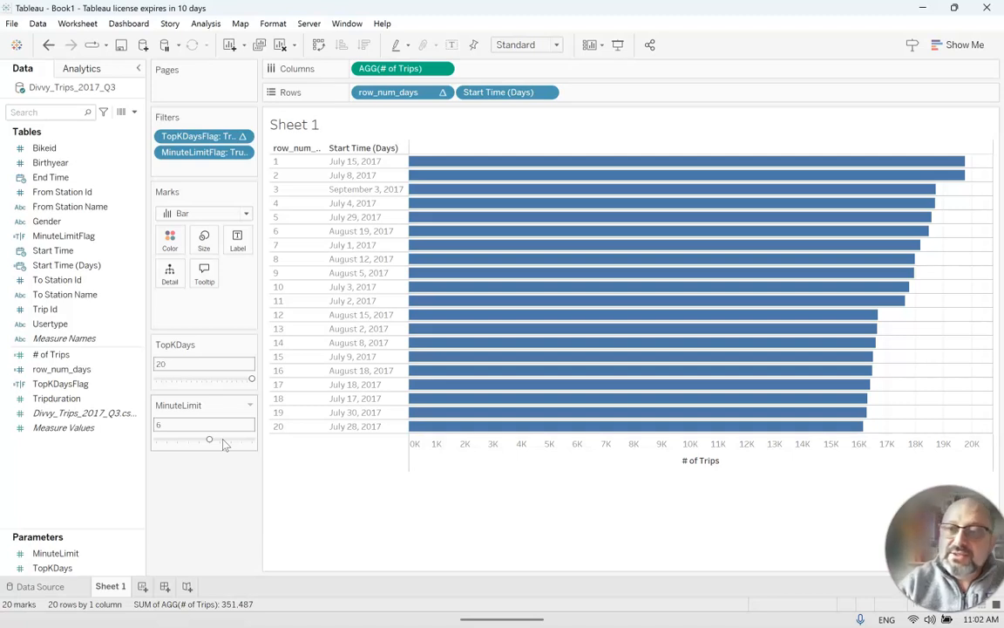
pyautogui.click(254, 440)
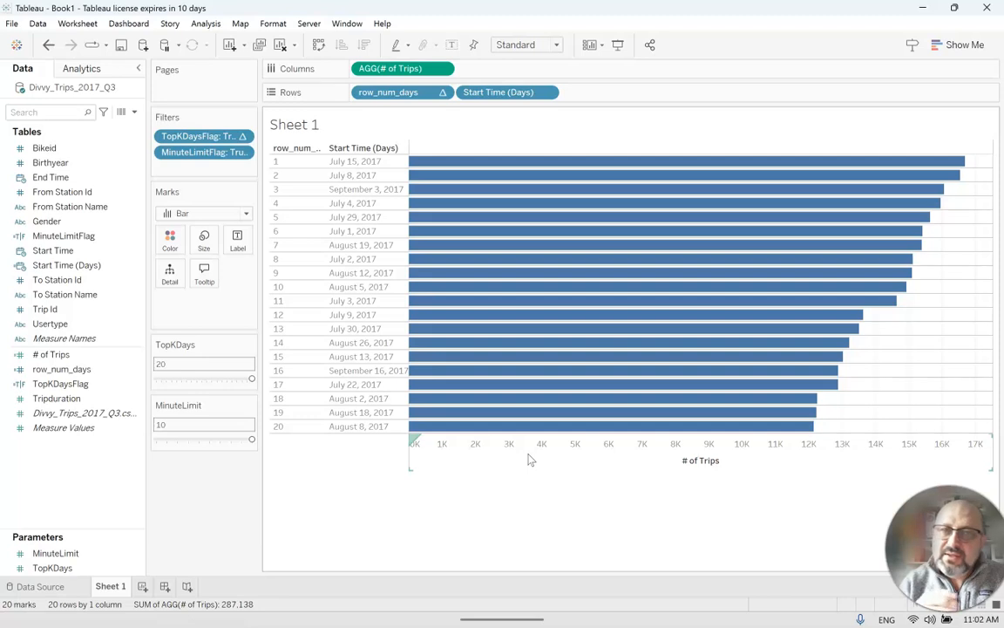
# Review the row_num_days table calculation on the rows, checking its Start Time (Days) dimension and custom sort order, and close the settings.
pyautogui.click(442, 93)
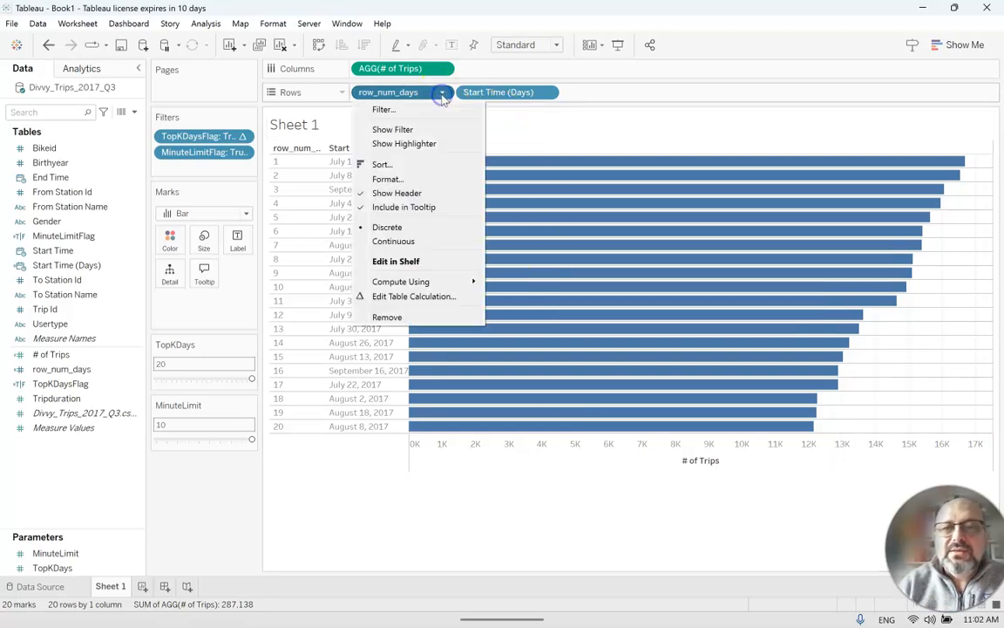
pyautogui.click(437, 296)
pyautogui.click(488, 326)
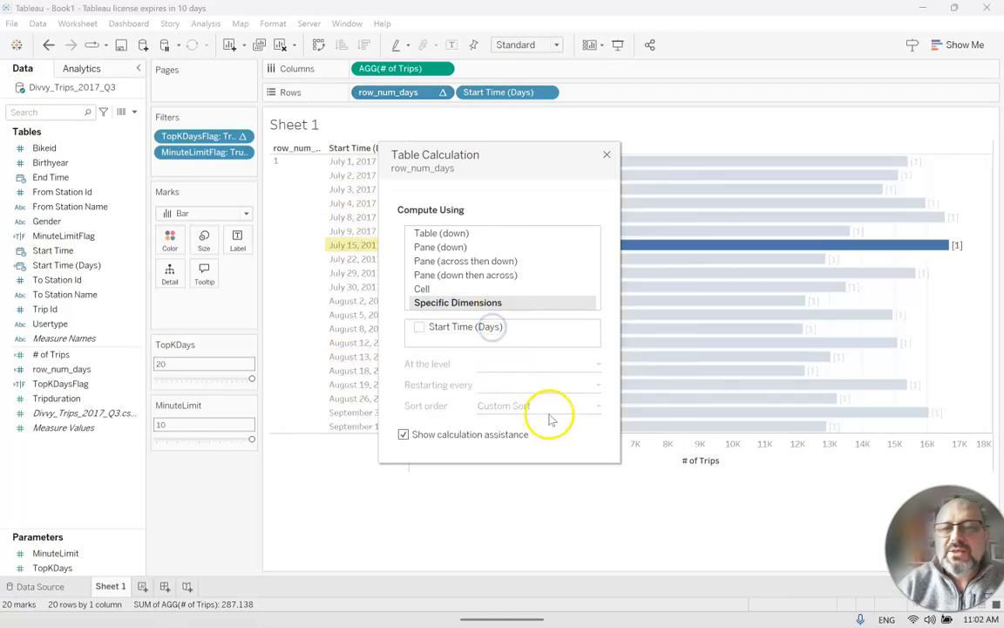
pyautogui.click(489, 327)
pyautogui.click(540, 406)
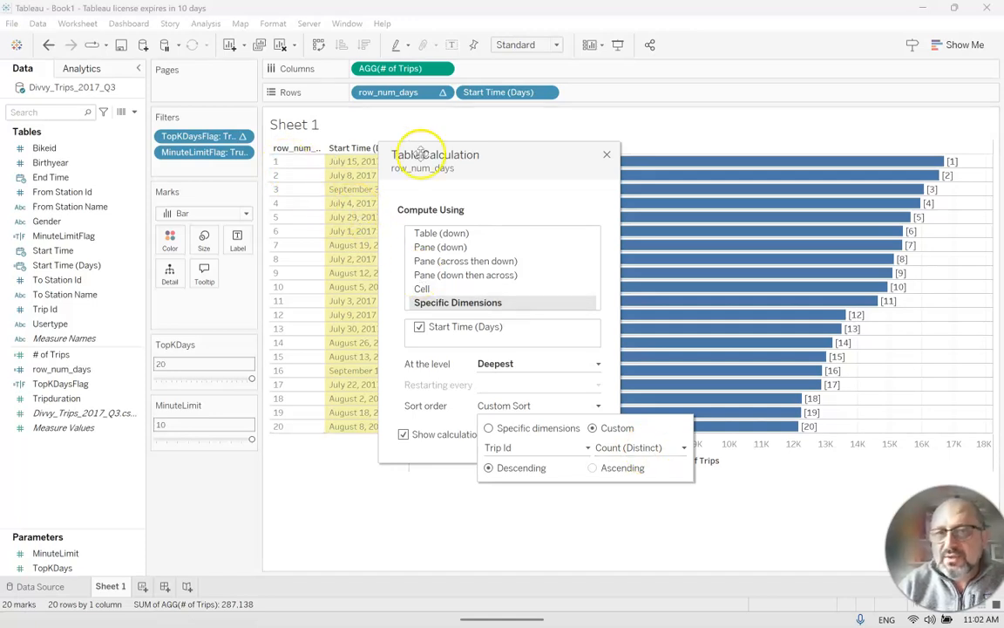
pyautogui.click(606, 154)
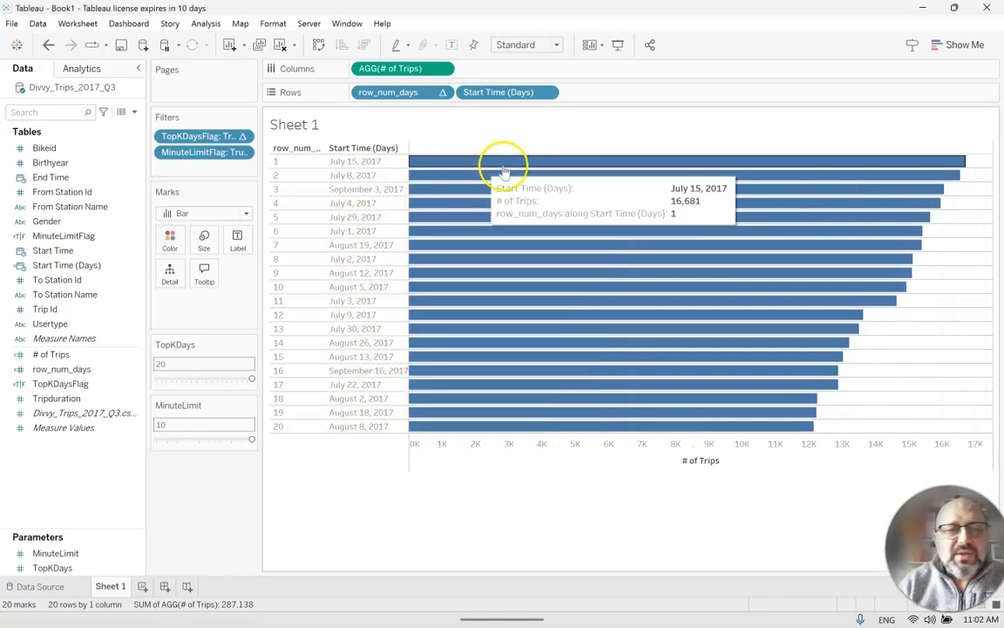